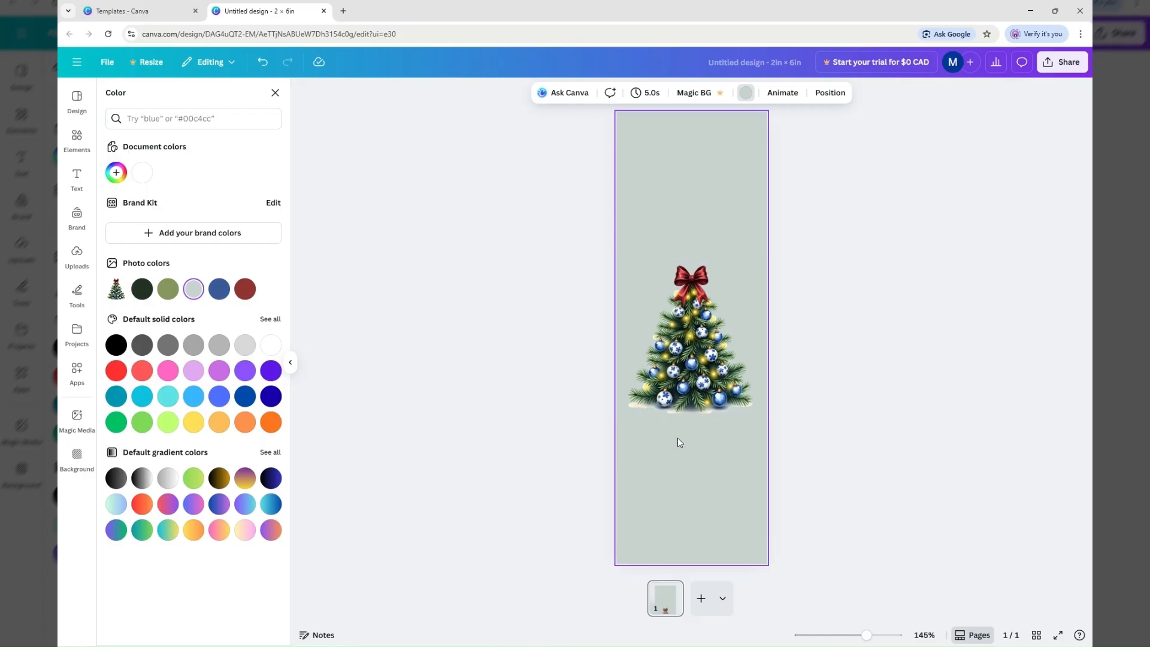
# Apply a Glow shadow to the Christmas tree image and set the glow colour to white
pyautogui.click(689, 375)
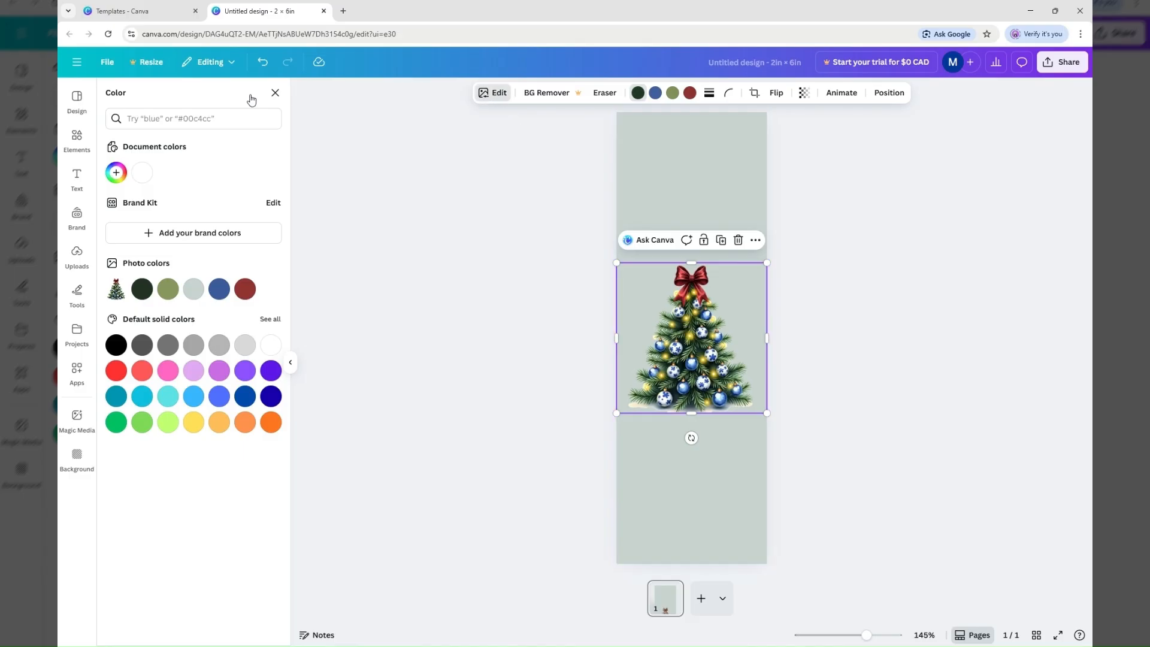
pyautogui.click(498, 97)
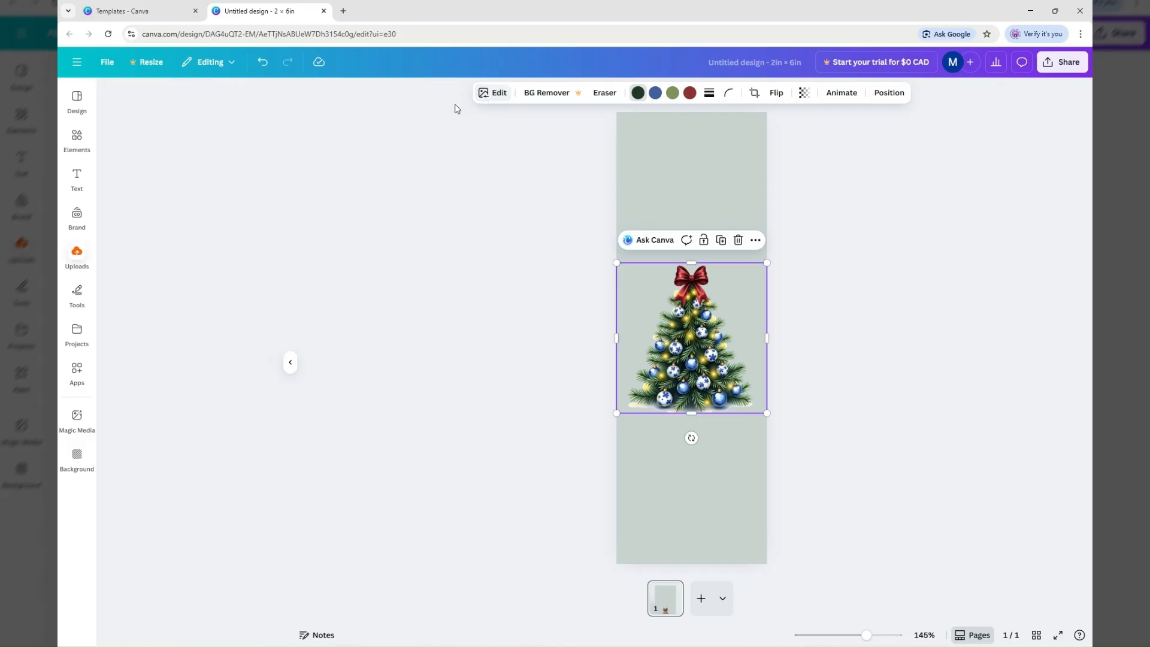
pyautogui.click(488, 92)
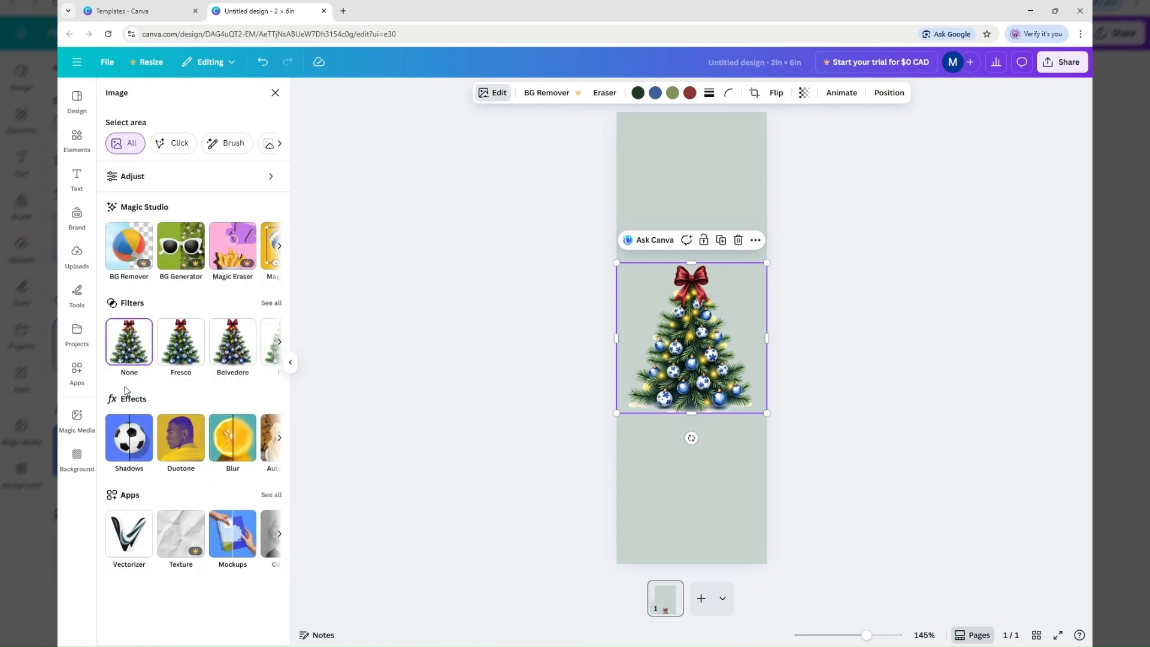
pyautogui.click(129, 446)
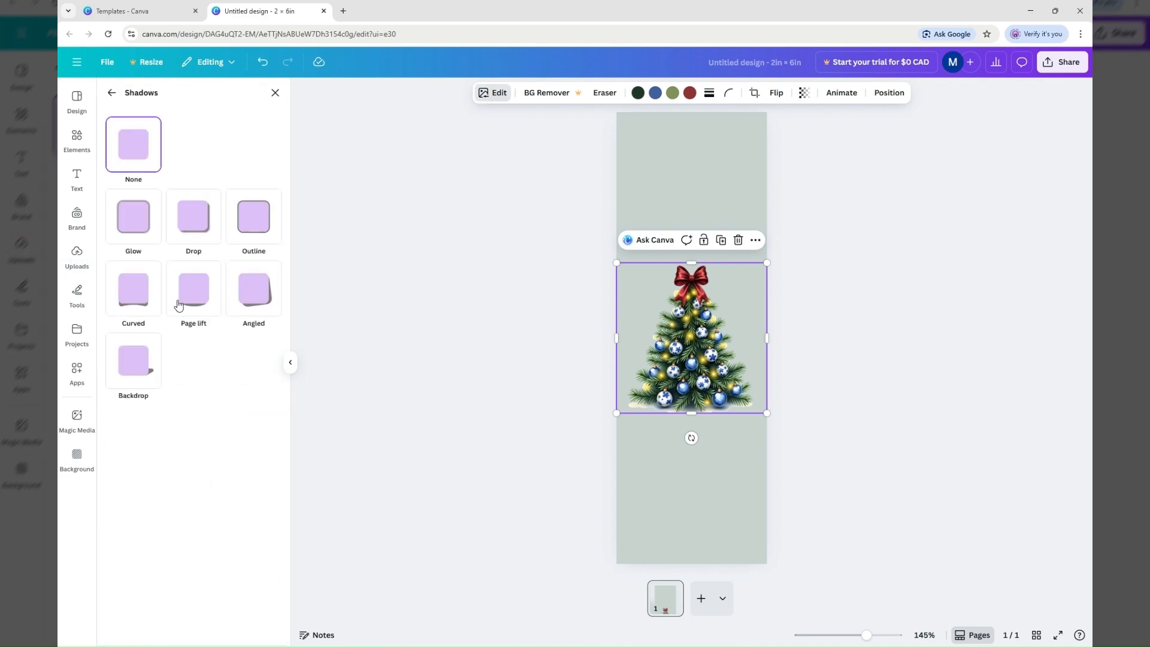
pyautogui.click(140, 222)
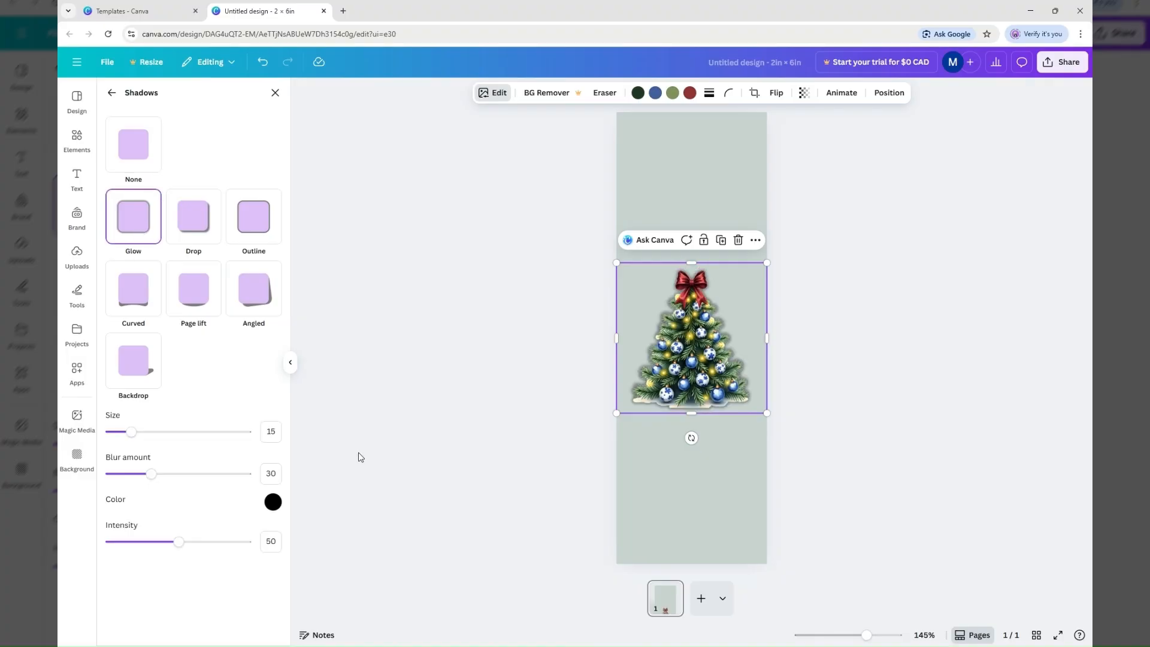
pyautogui.click(273, 502)
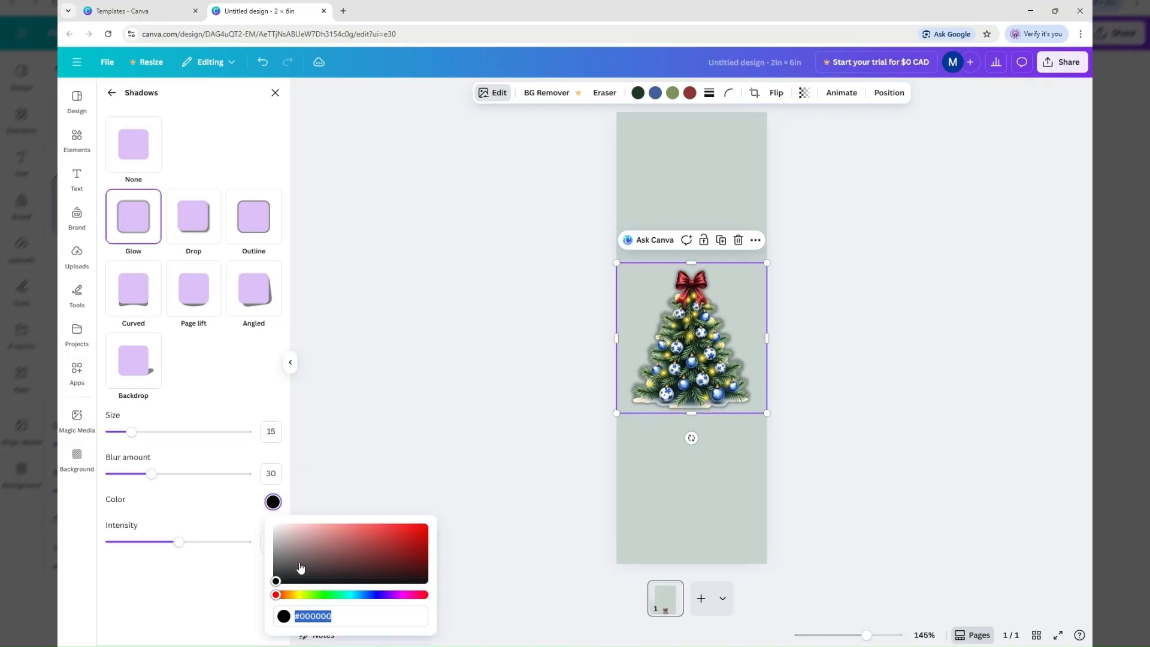
pyautogui.moveTo(276, 580); pyautogui.dragTo(274, 525)
pyautogui.click(399, 456)
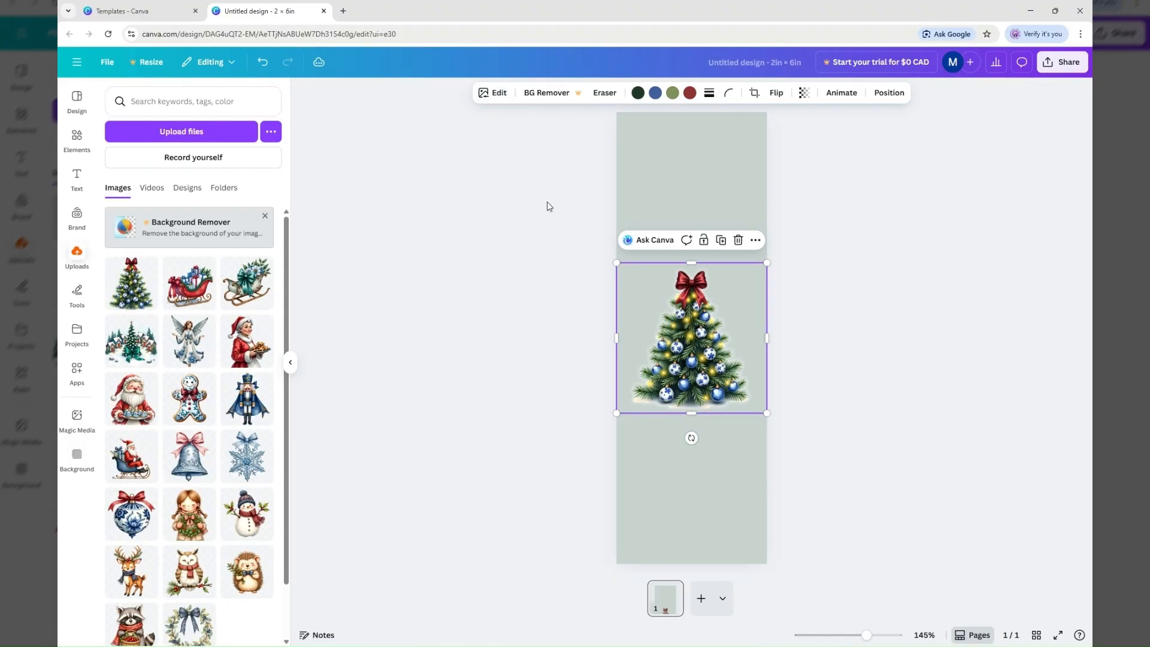
pyautogui.click(528, 205)
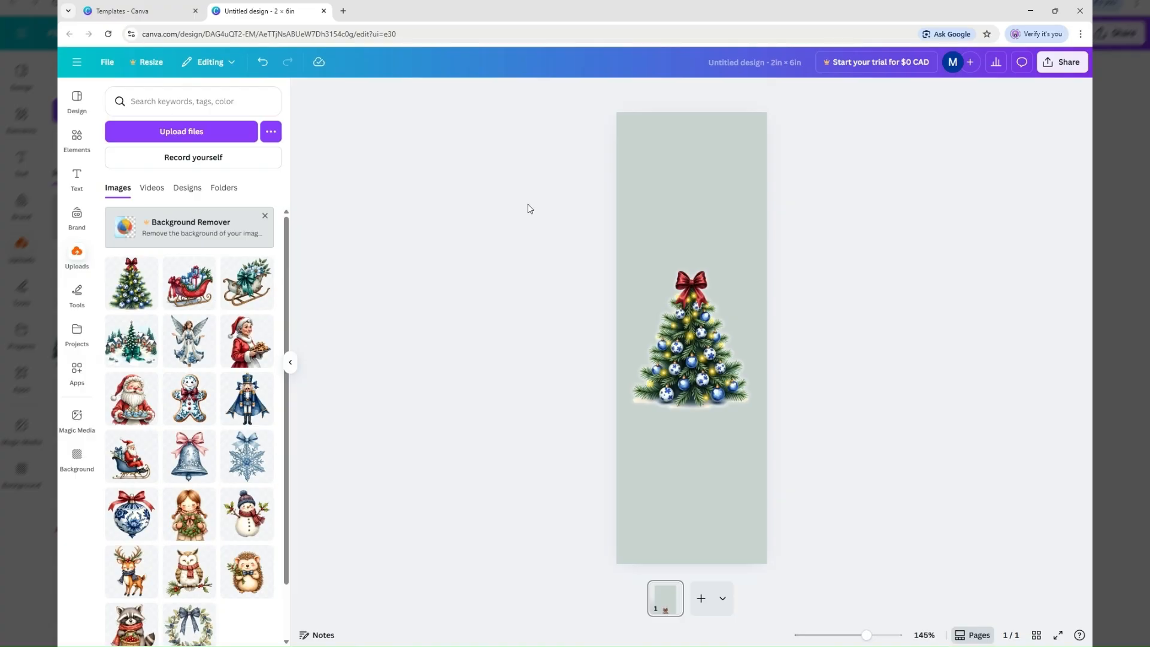
# Add a text box above the Christmas tree reading "Let Your Heart"
pyautogui.press('t')
pyautogui.moveTo(701, 366); pyautogui.dragTo(700, 226)
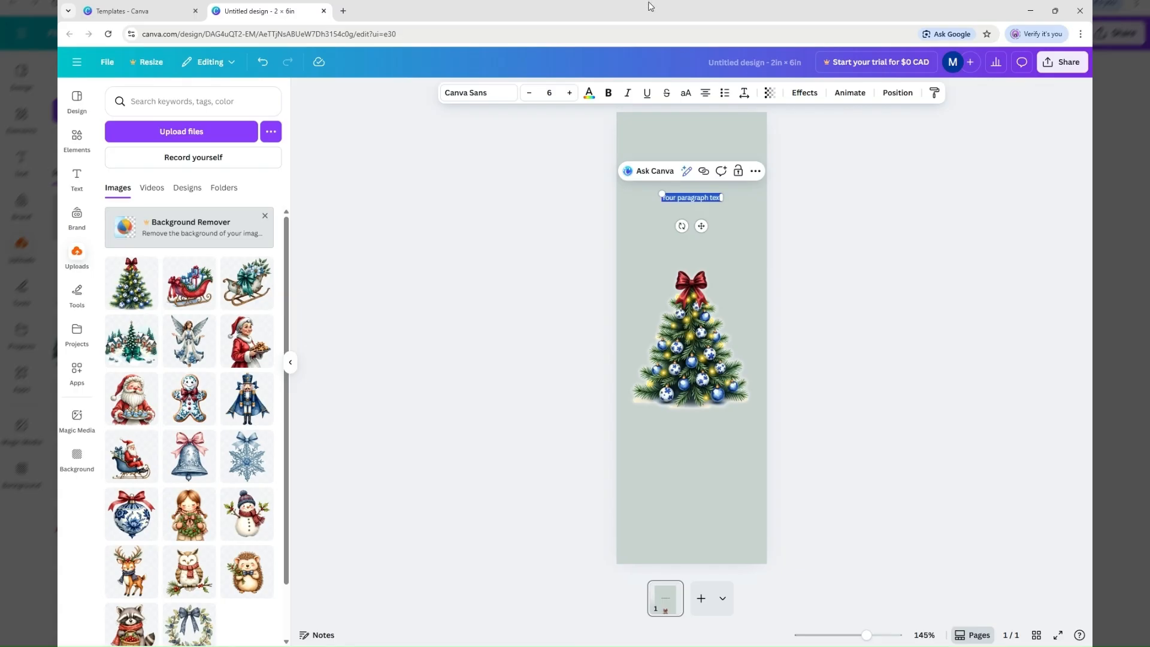
pyautogui.press('BackSpace')
pyautogui.write('Le')
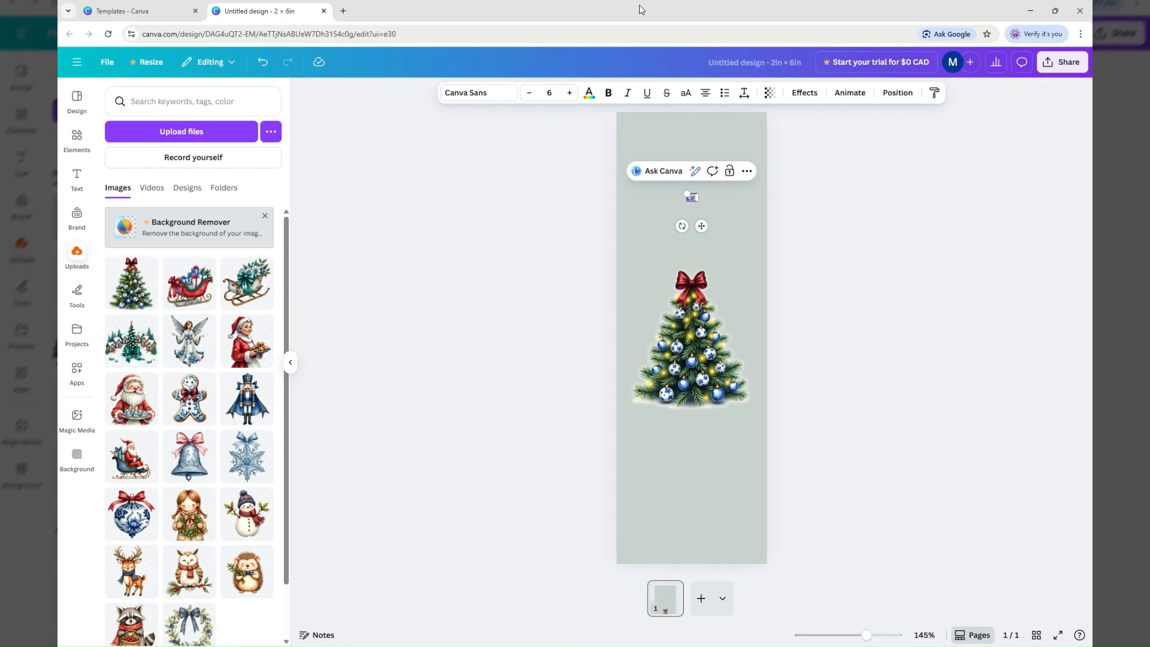
pyautogui.write('t iour Heart')
# Set the "Let Your Heart" text to the Playlist Script font and enlarge it to size 41.5
pyautogui.hotkey('ctrl', 'a')
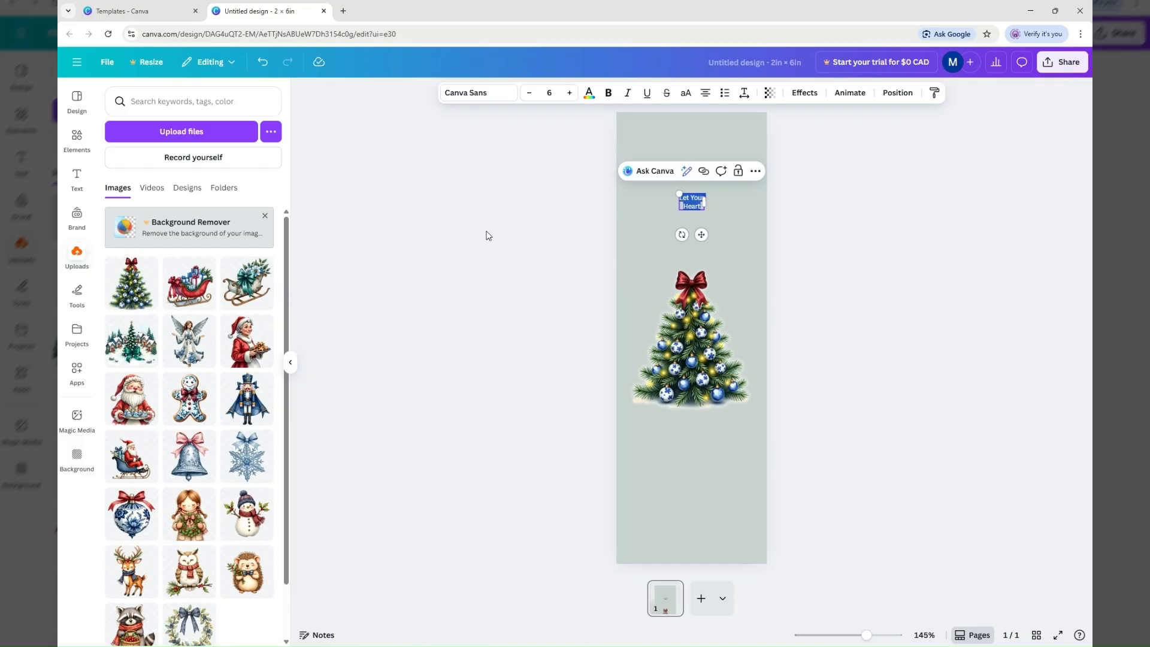
pyautogui.click(469, 98)
pyautogui.click(172, 312)
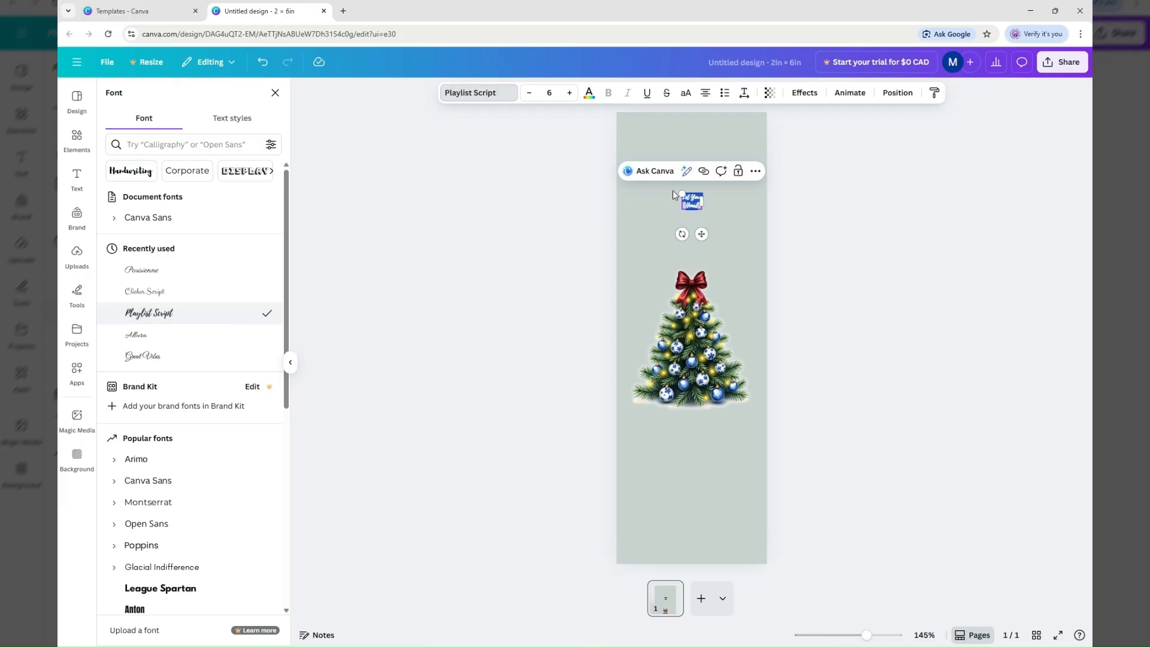
pyautogui.moveTo(675, 189); pyautogui.dragTo(593, 119)
pyautogui.moveTo(701, 209); pyautogui.dragTo(718, 228)
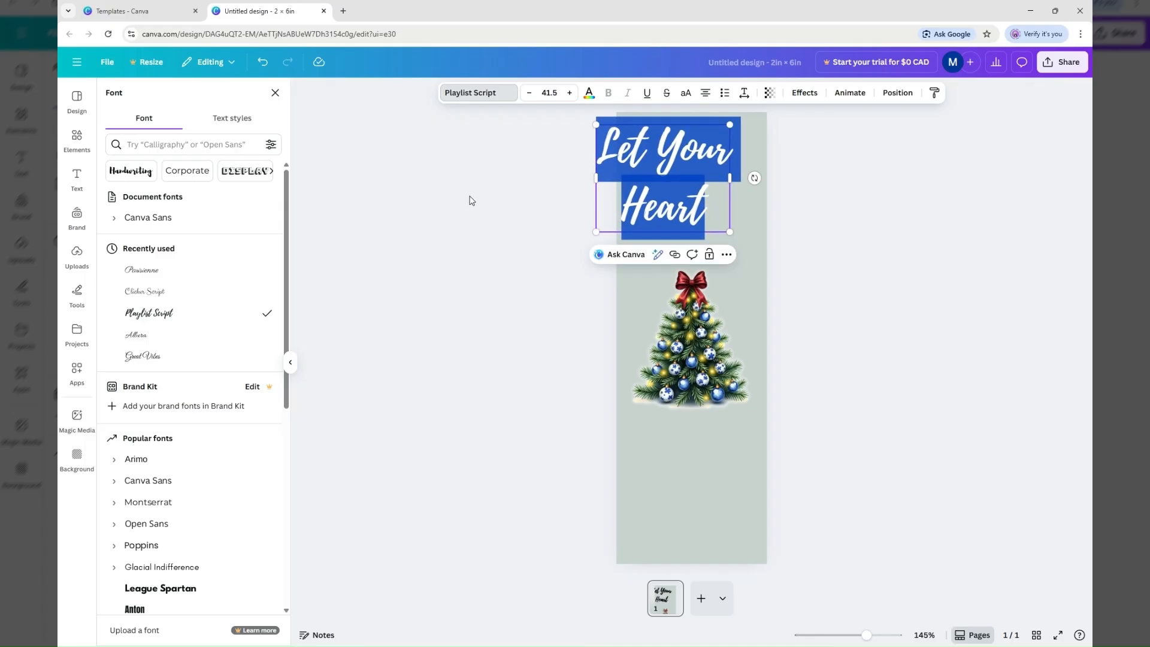
# Center the "Let Your Heart" text horizontally near the top of the page
pyautogui.click(656, 152)
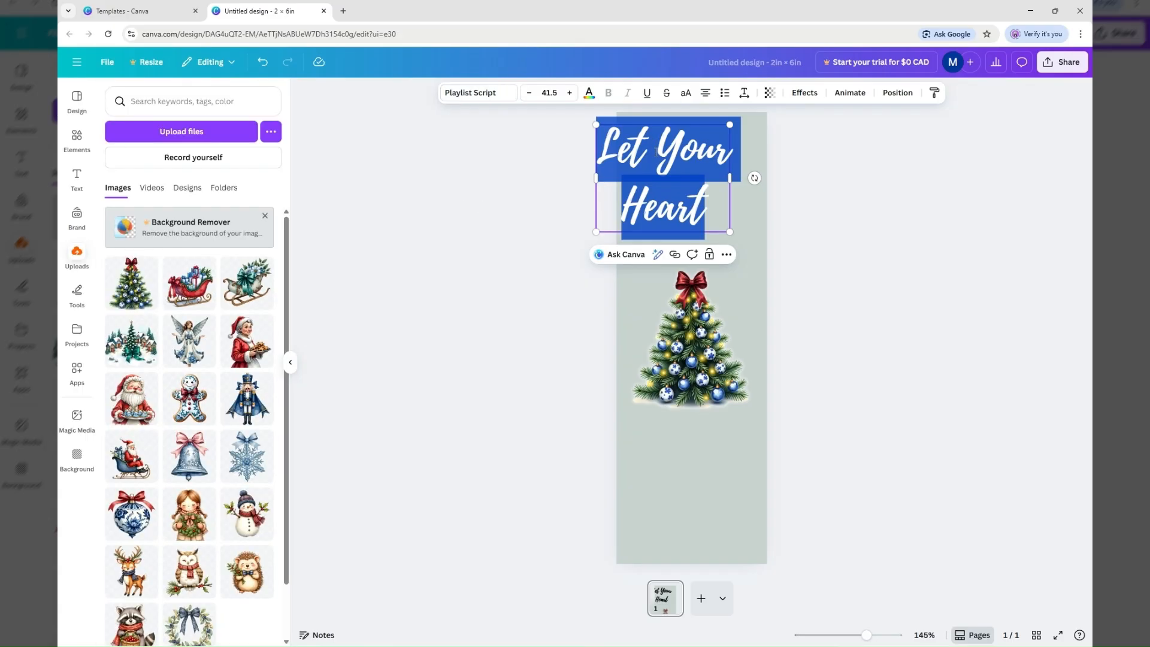
pyautogui.click(812, 174)
pyautogui.moveTo(658, 153); pyautogui.dragTo(687, 155)
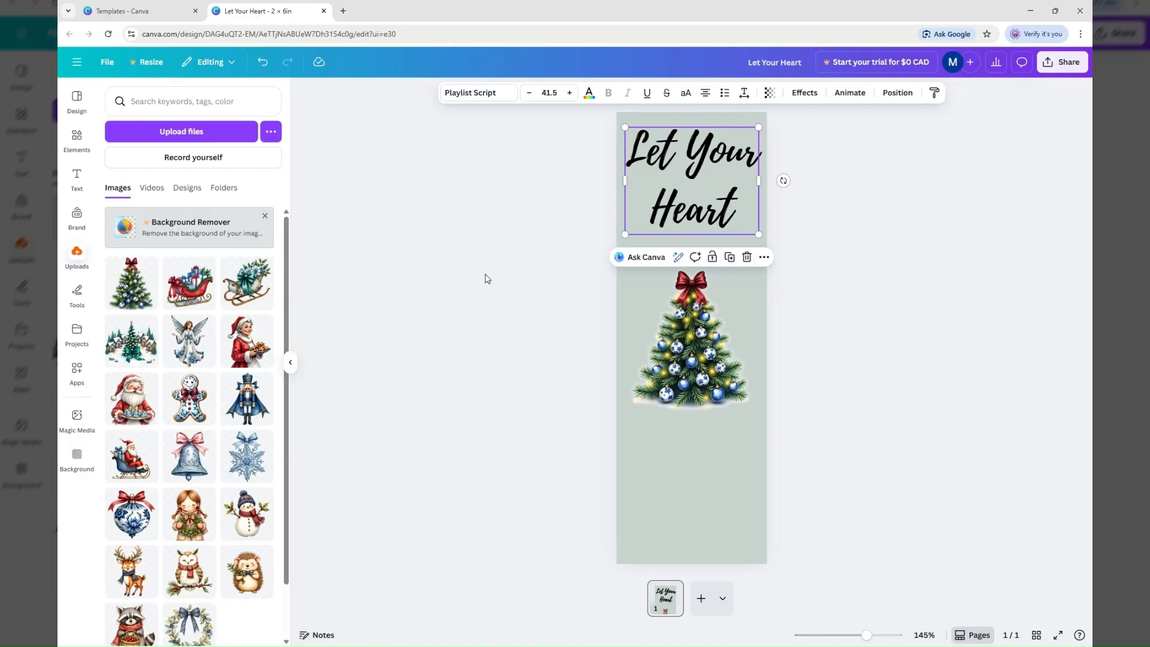
# Duplicate the "Let Your Heart" text, place the copy below the tree and change its wording to "Be Light"
pyautogui.hotkey('ctrl', 'd')
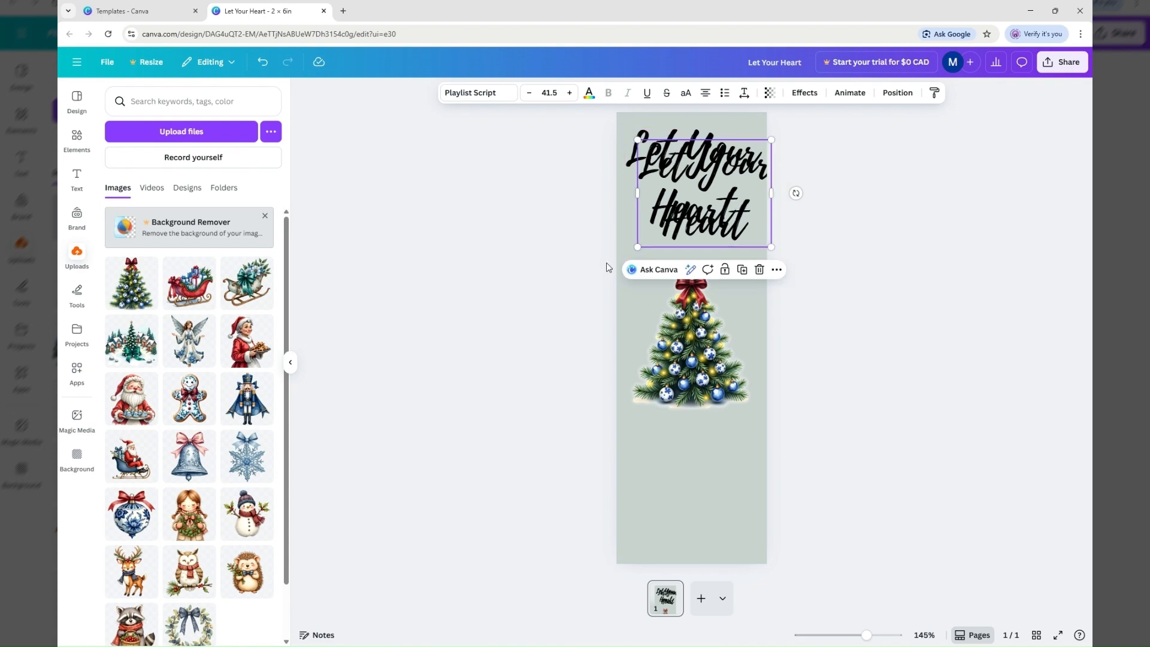
pyautogui.moveTo(666, 169); pyautogui.dragTo(659, 452)
pyautogui.doubleClick(660, 451)
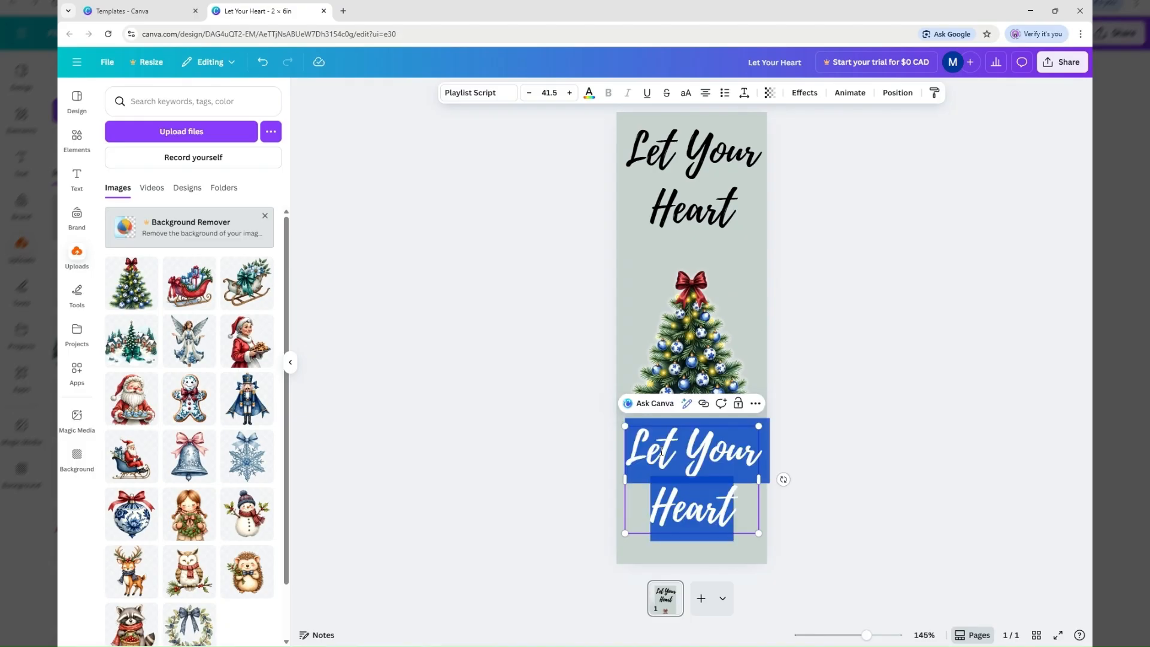
pyautogui.write('Be Light')
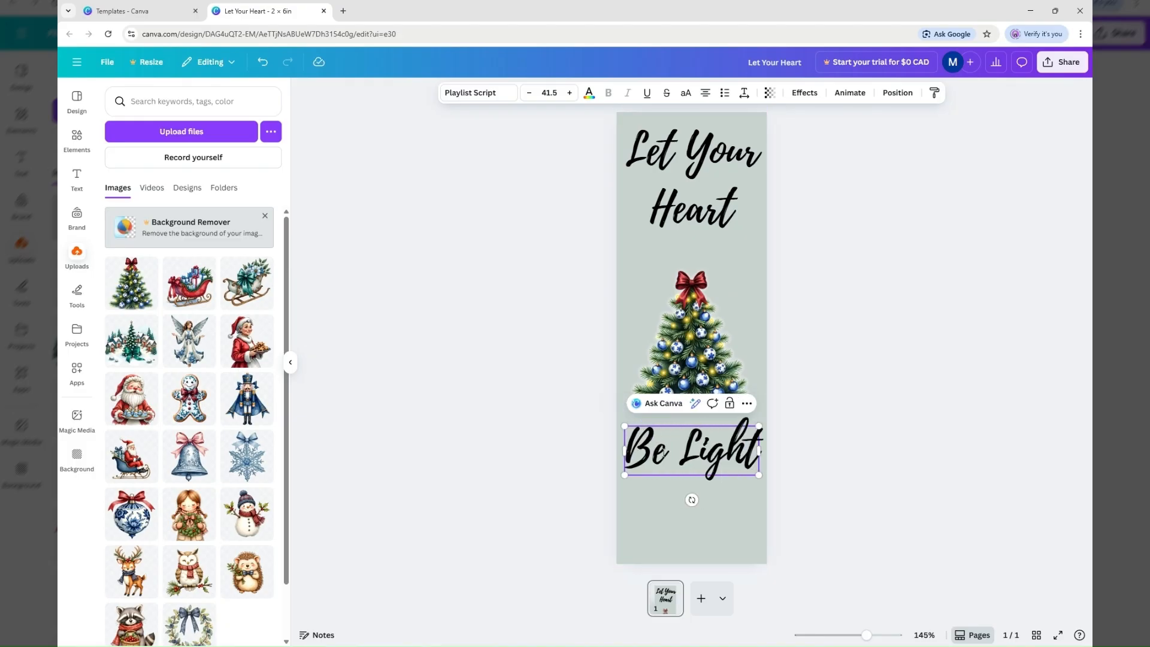
pyautogui.click(502, 293)
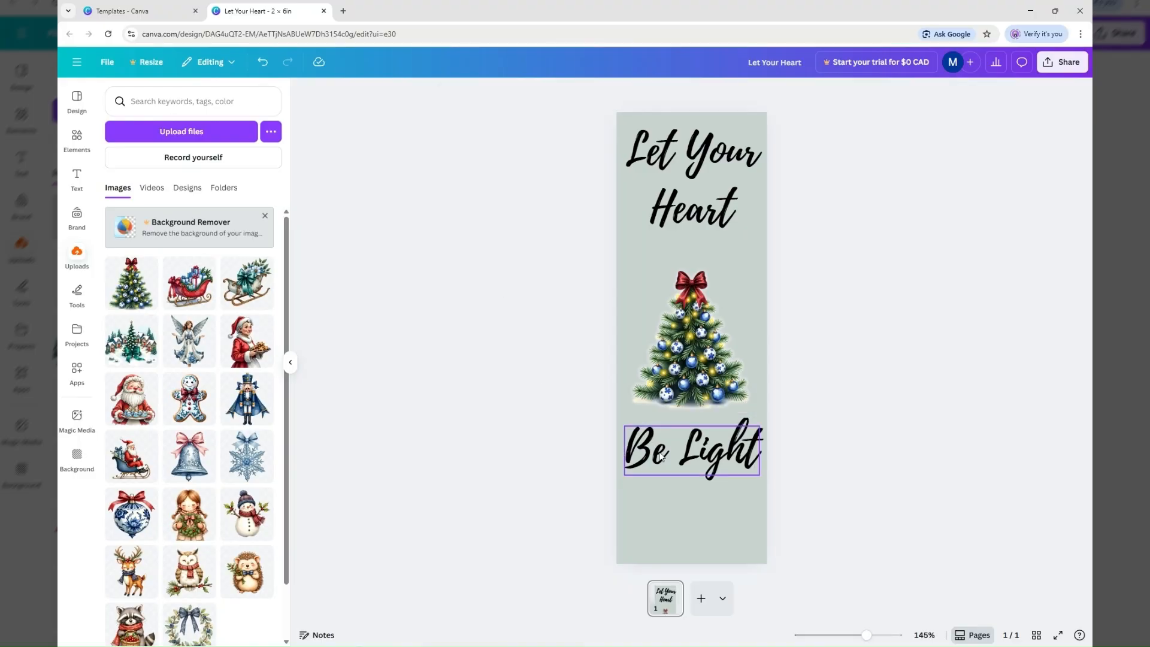
# Shift the "Be Light" text slightly down and move "Let Your Heart" down closer to the top of the tree
pyautogui.moveTo(661, 457); pyautogui.dragTo(659, 476)
pyautogui.click(705, 214)
pyautogui.moveTo(704, 213); pyautogui.dragTo(689, 264)
pyautogui.click(691, 275)
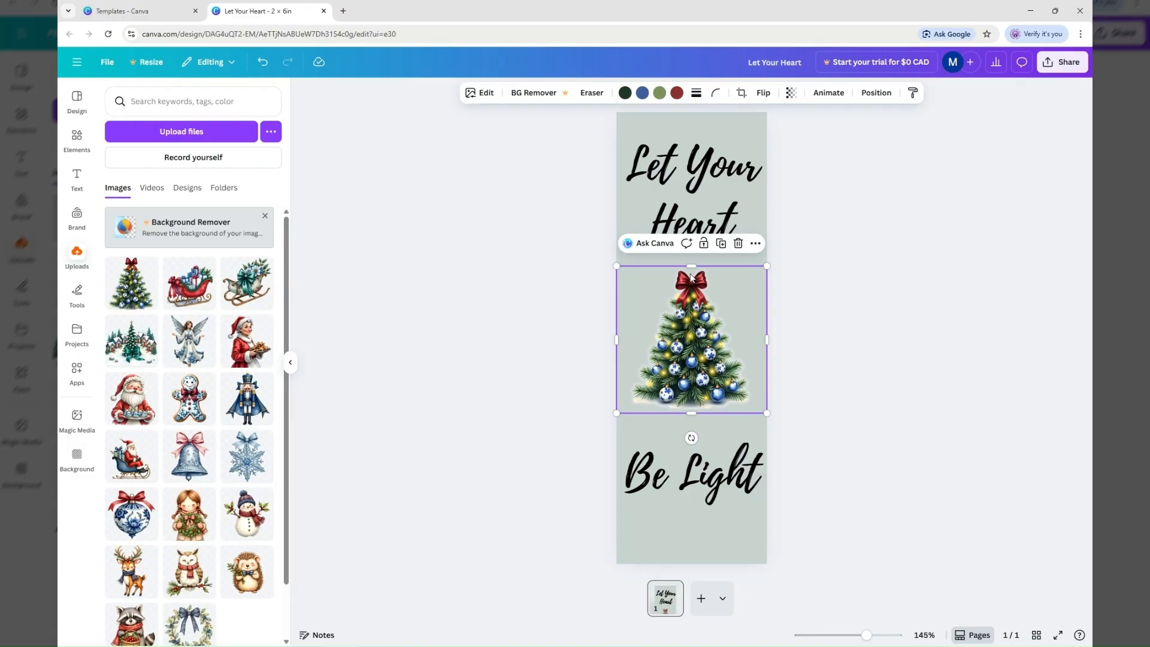
pyautogui.click(695, 173)
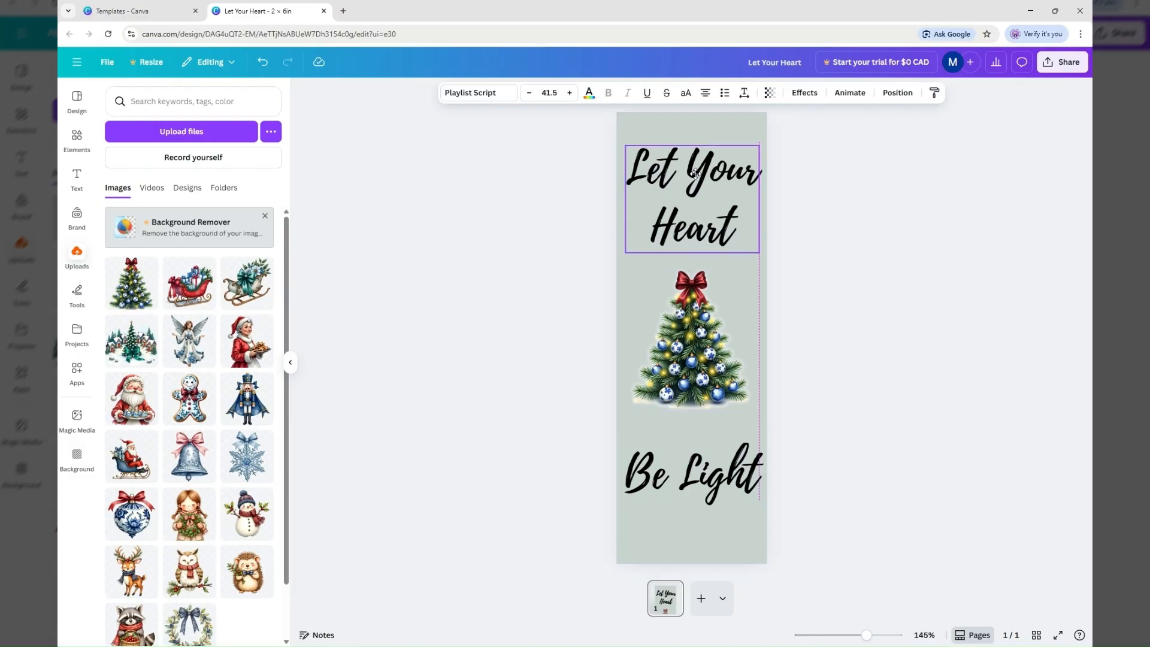
# Move the "Be Light" text up so it sits just beneath the Christmas tree
pyautogui.click(676, 494)
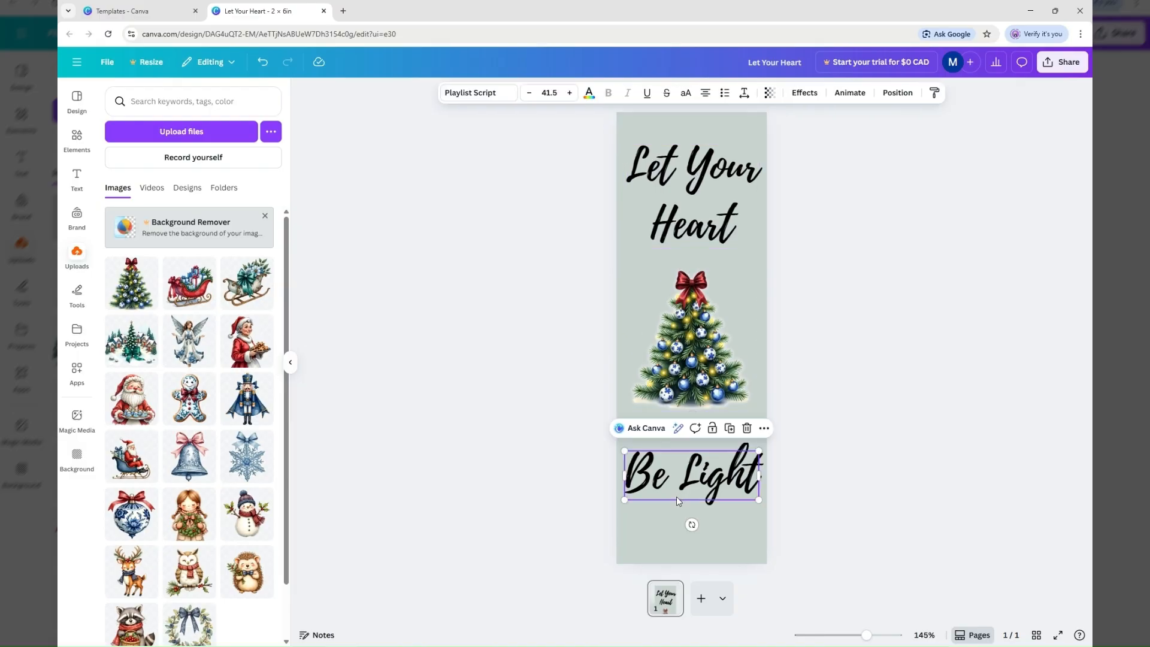
pyautogui.moveTo(677, 495); pyautogui.dragTo(671, 464)
pyautogui.click(552, 479)
pyautogui.click(671, 465)
pyautogui.click(587, 422)
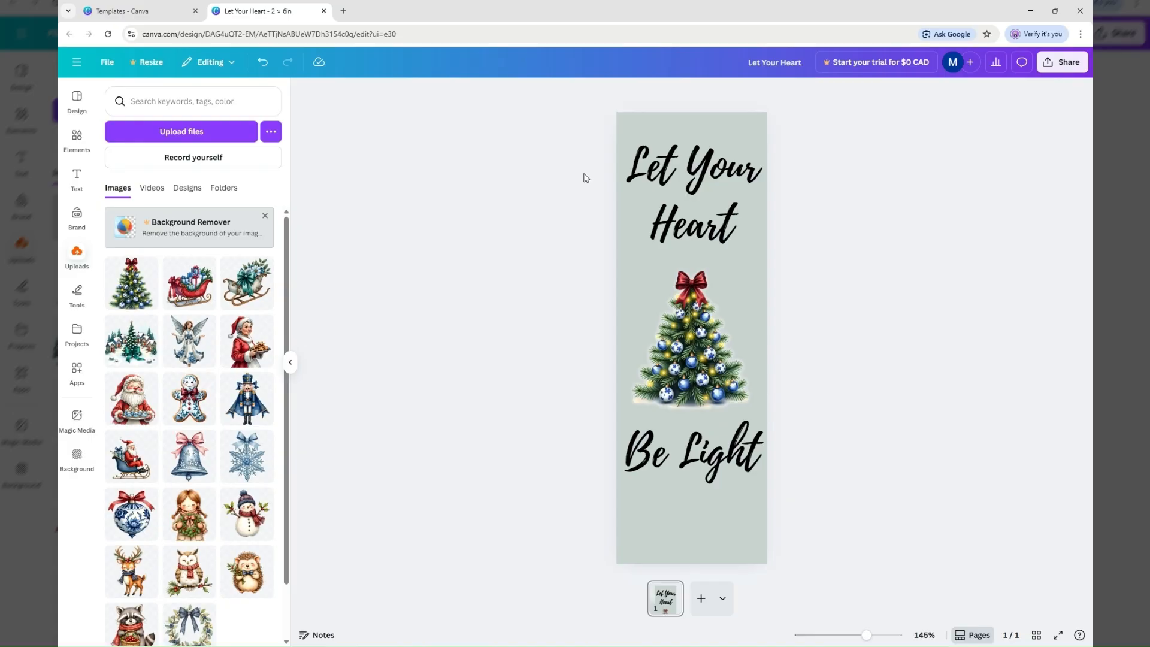
# Group both texts with the tree and move the group down to the vertical middle of the page
pyautogui.moveTo(574, 172); pyautogui.dragTo(791, 473)
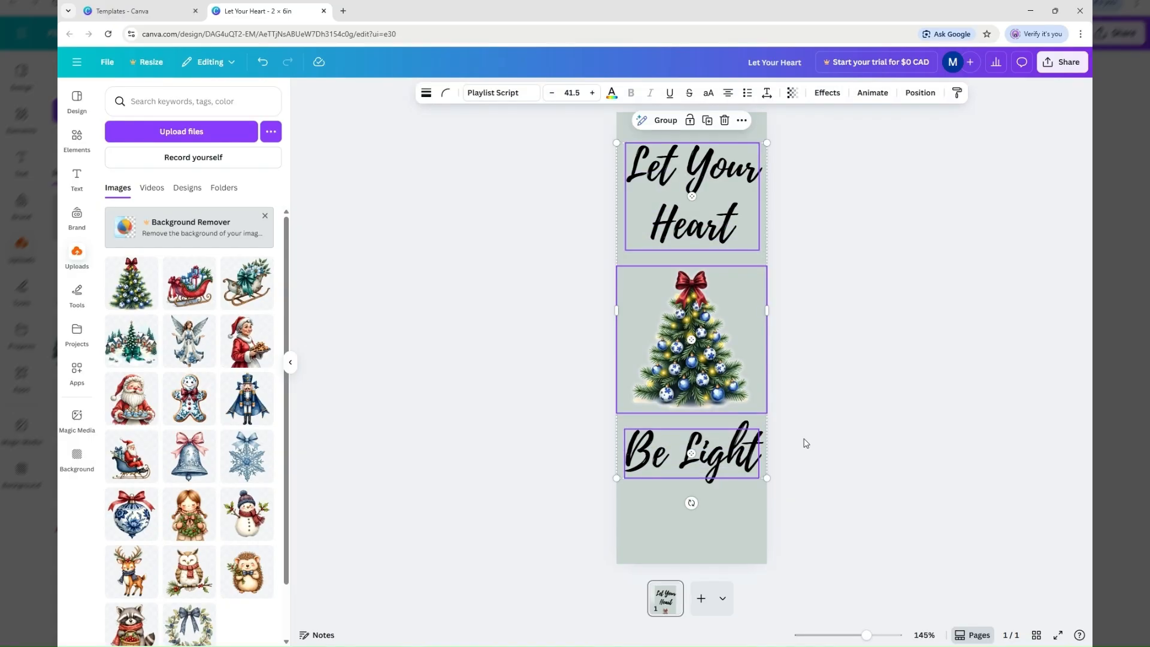
pyautogui.click(665, 120)
pyautogui.moveTo(702, 177); pyautogui.dragTo(703, 205)
pyautogui.click(520, 238)
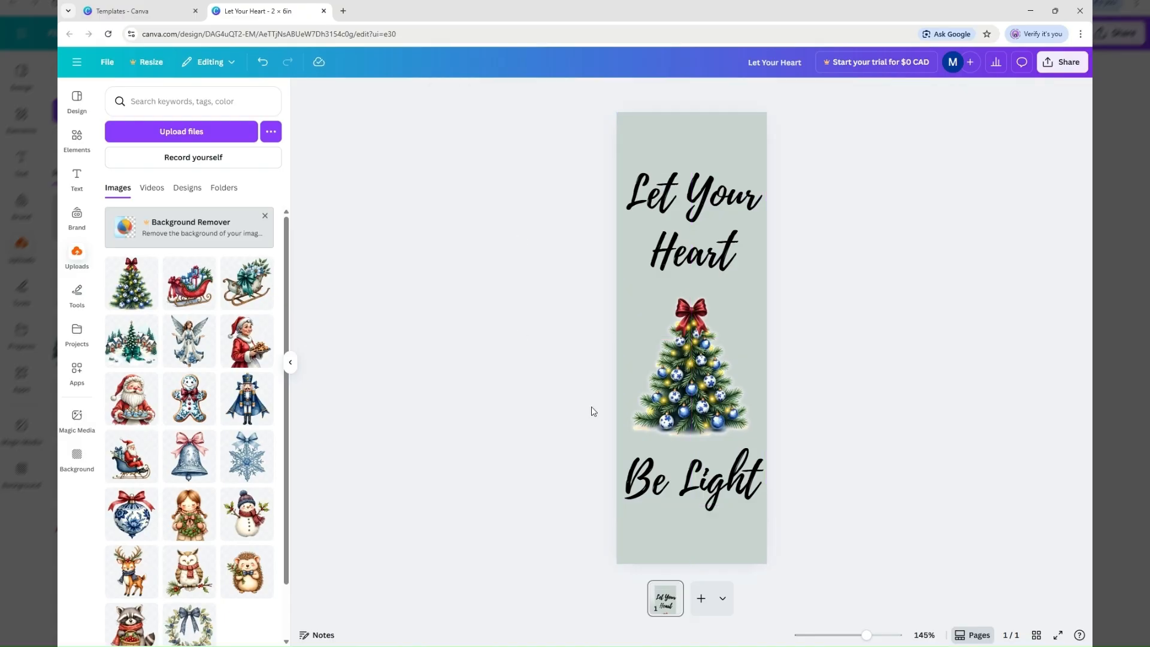
# Add a second page and place the uploaded blue snowflake with bow near its top
pyautogui.click(702, 599)
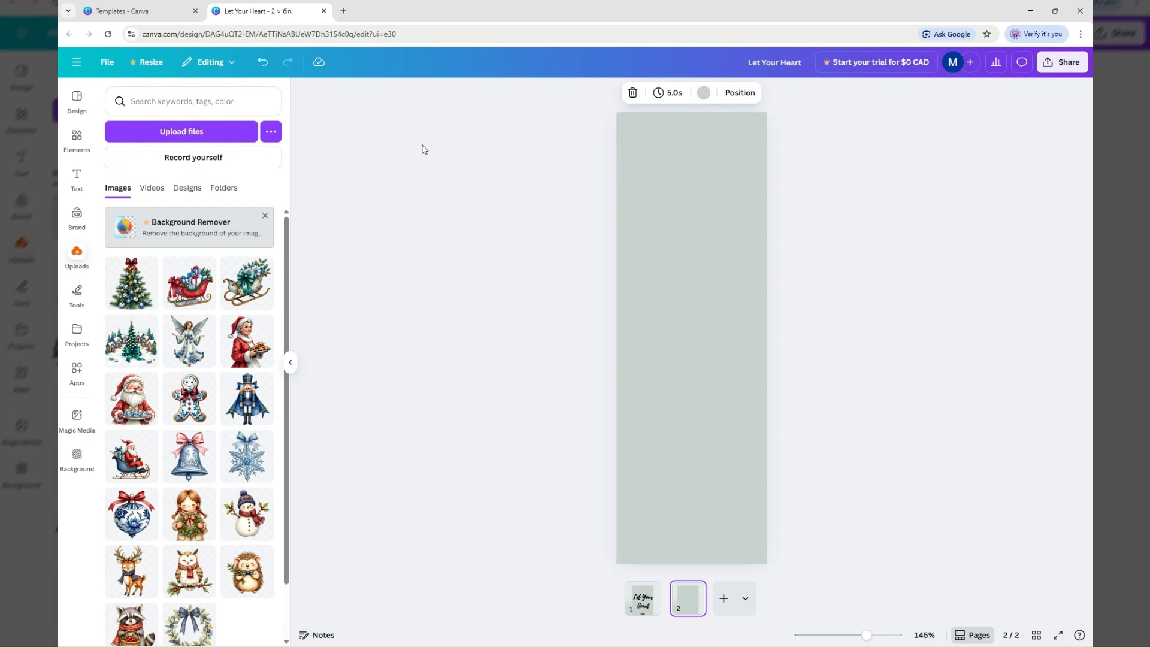
pyautogui.click(246, 456)
pyautogui.moveTo(679, 347); pyautogui.dragTo(699, 208)
# Add the uploaded blue nutcracker to the second page, enlarge it and position it in the lower half
pyautogui.moveTo(245, 402); pyautogui.dragTo(602, 345)
pyautogui.moveTo(678, 437); pyautogui.dragTo(688, 477)
pyautogui.moveTo(758, 543); pyautogui.dragTo(768, 550)
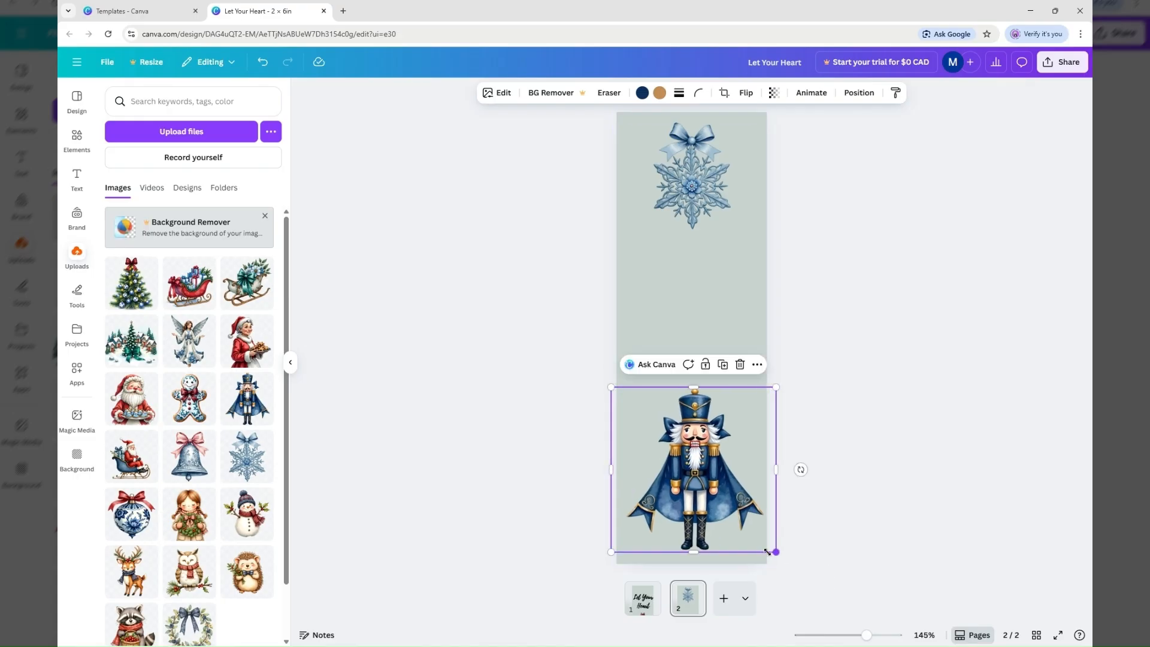
pyautogui.moveTo(704, 503); pyautogui.dragTo(699, 479)
# Enlarge the snowflake to nearly the page width and center it in the upper half of the page
pyautogui.click(688, 227)
pyautogui.moveTo(746, 228); pyautogui.dragTo(796, 280)
pyautogui.moveTo(717, 218); pyautogui.dragTo(693, 235)
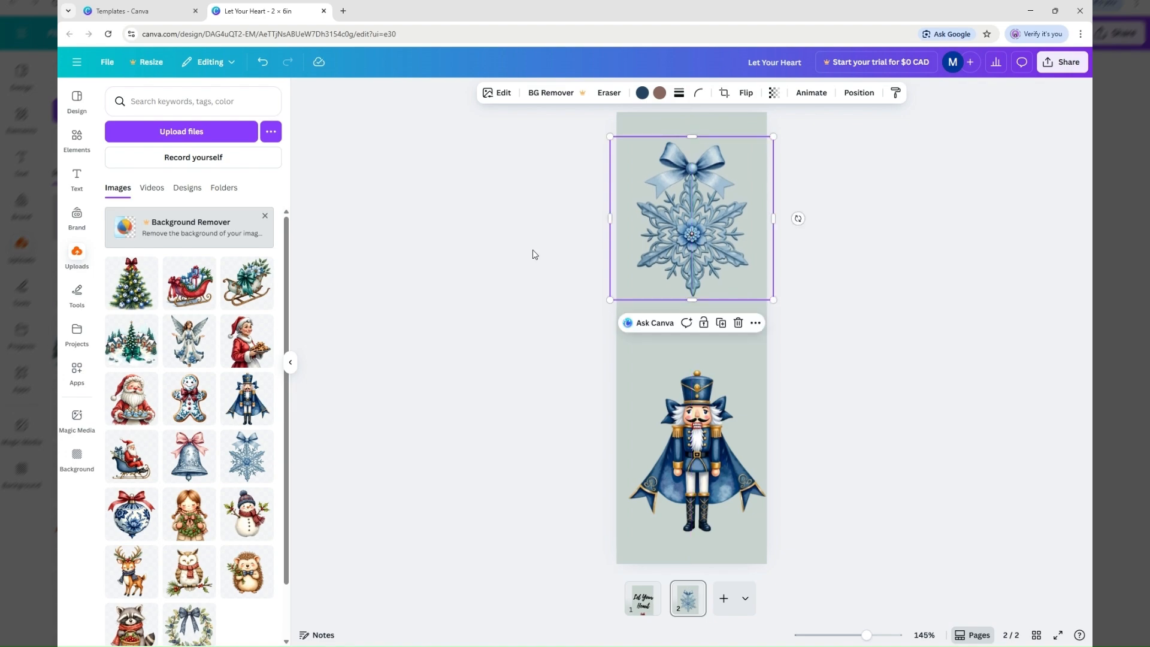
pyautogui.moveTo(772, 300); pyautogui.dragTo(762, 287)
pyautogui.moveTo(694, 241)
pyautogui.mouseDown()
pyautogui.moveTo(703, 246)
pyautogui.moveTo(684, 250)
pyautogui.mouseUp()
# Add a text box between the snowflake and nutcracker reading "Get Lost", "in the", "Magic" on three lines
pyautogui.click(76, 174)
pyautogui.click(181, 146)
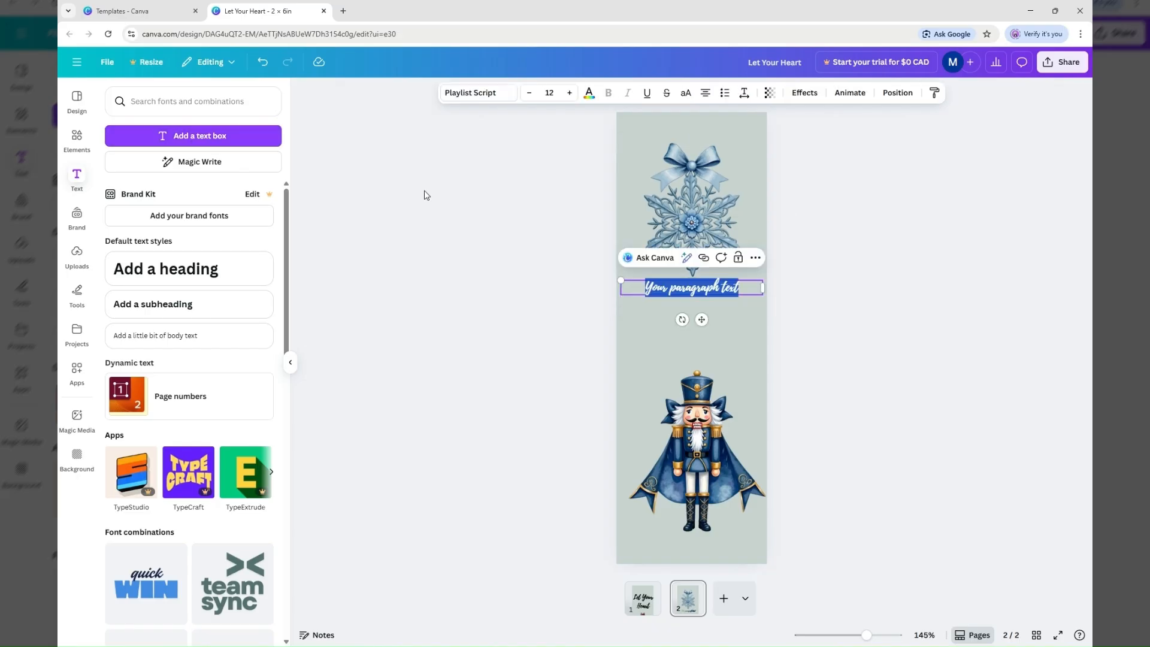
pyautogui.write('G')
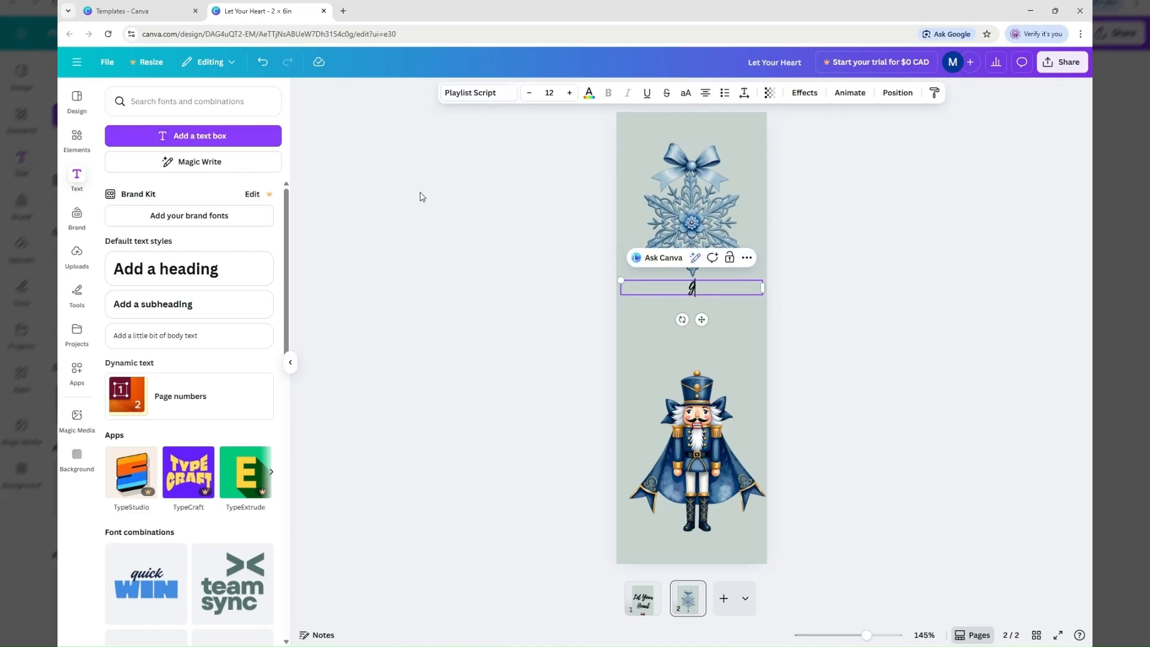
pyautogui.write('et Lost')
pyautogui.press('Return')
pyautogui.write('in the')
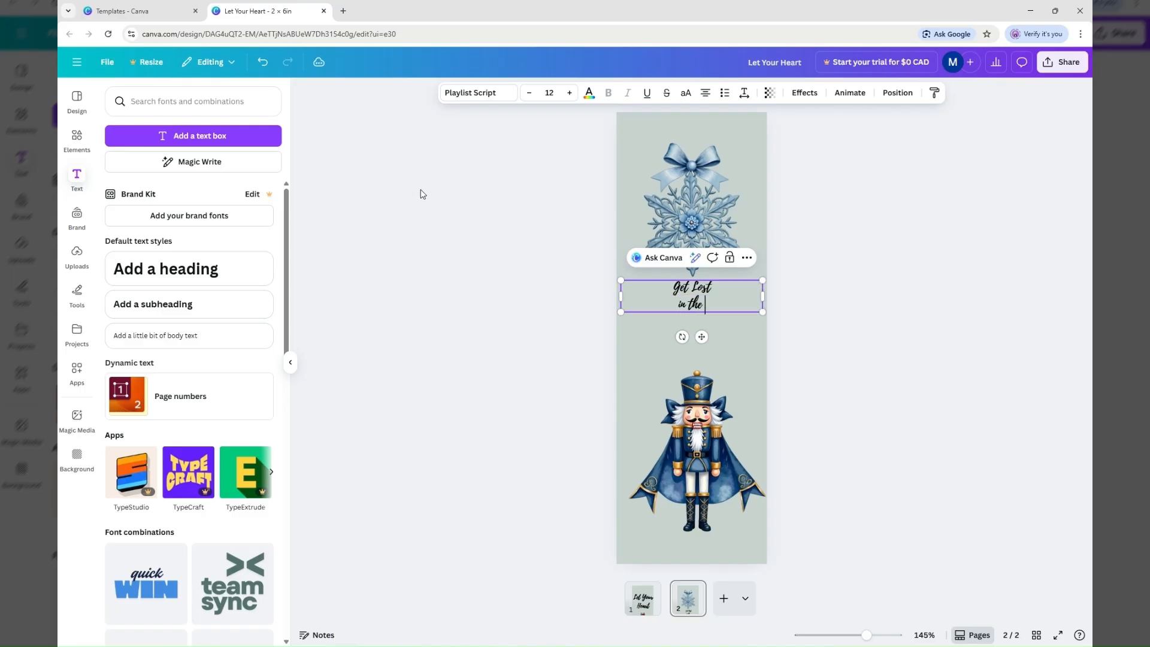
pyautogui.press('Return')
pyautogui.write('Magic')
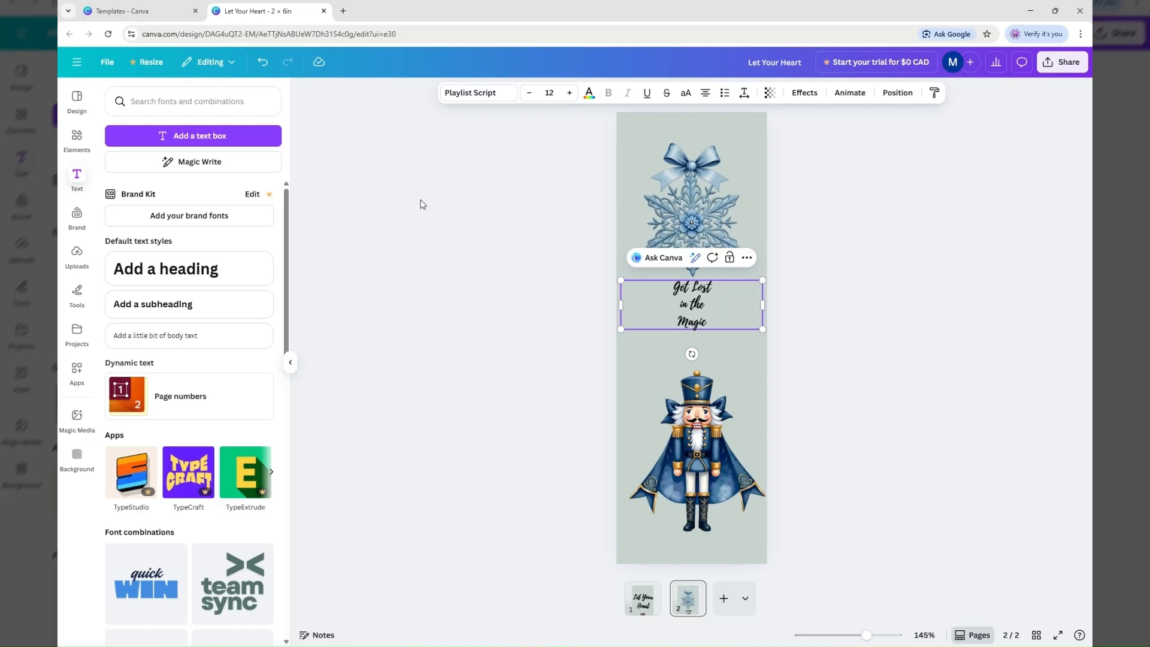
# Change the font of the whole "Get Lost in the Magic" text to Parisienne
pyautogui.hotkey('ctrl', 'a')
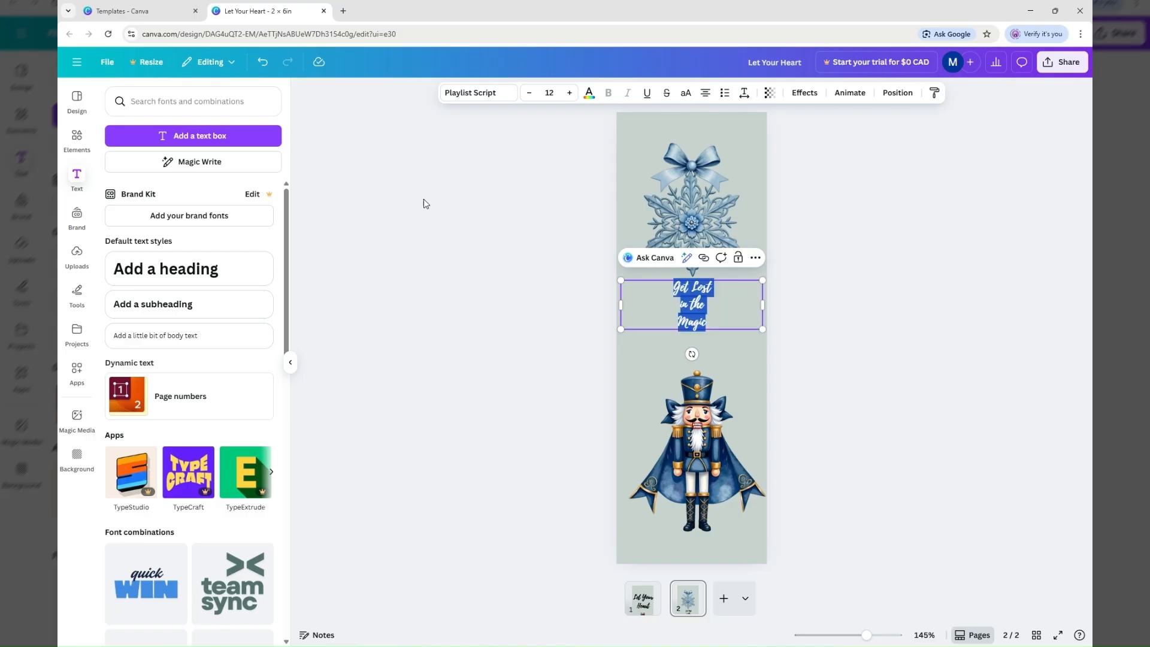
pyautogui.click(488, 99)
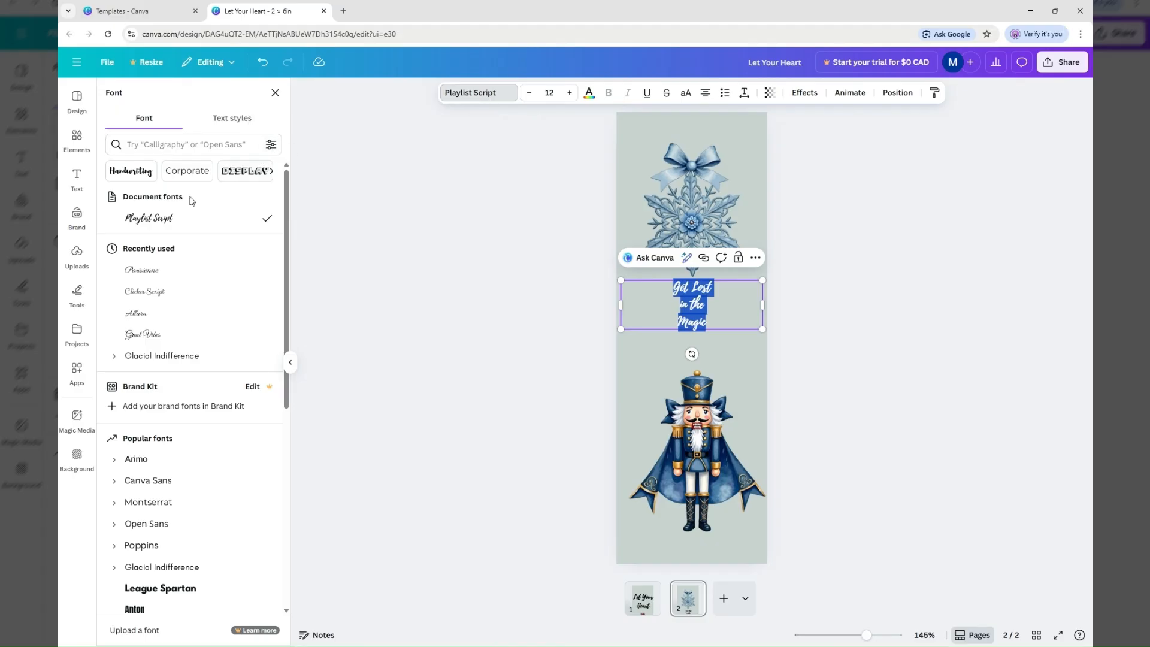
pyautogui.click(179, 274)
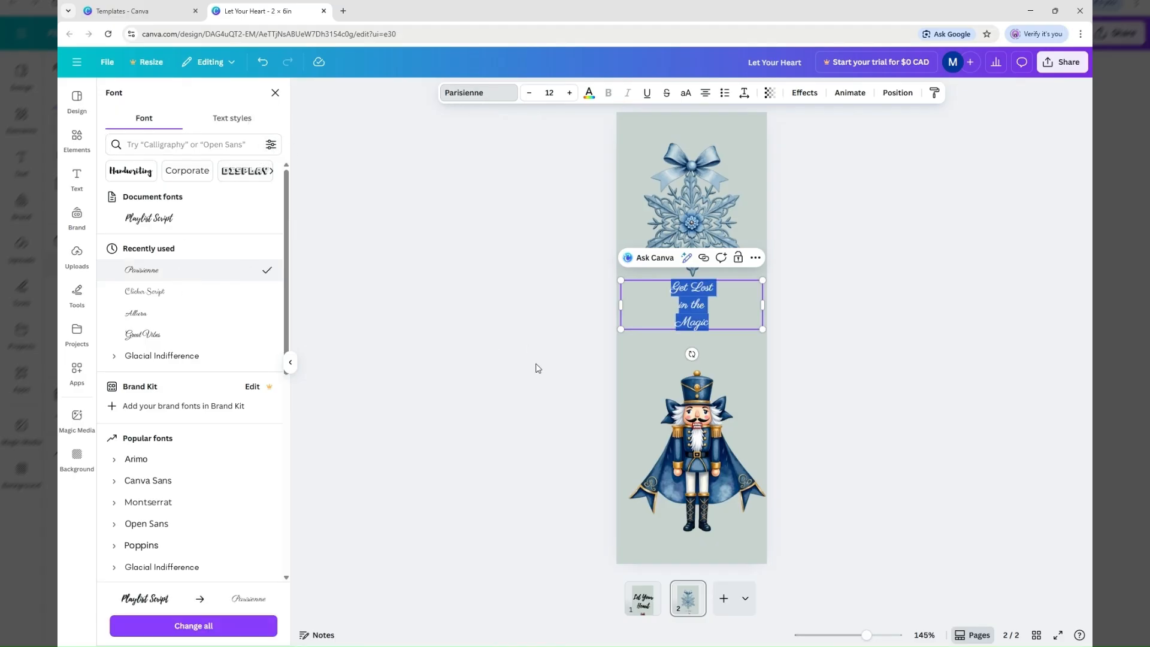
# Add a period after "Magic", narrow the text box around the phrase and enlarge it to font size 30, centered on the page
pyautogui.click(713, 323)
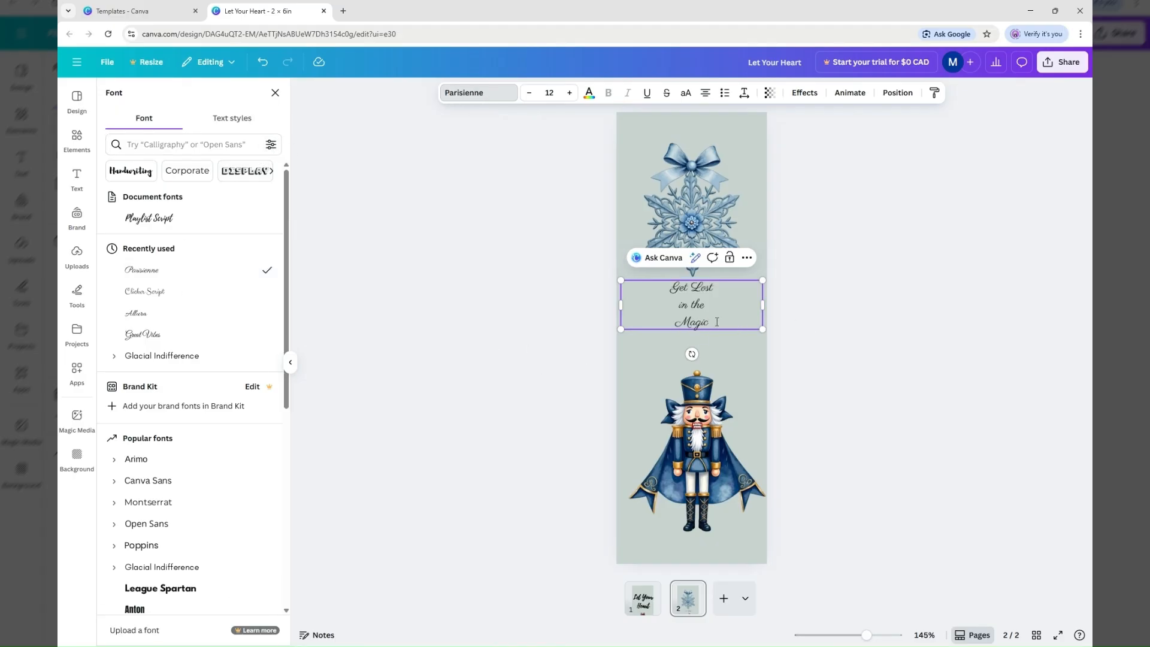
pyautogui.write('.')
pyautogui.moveTo(763, 329); pyautogui.dragTo(844, 405)
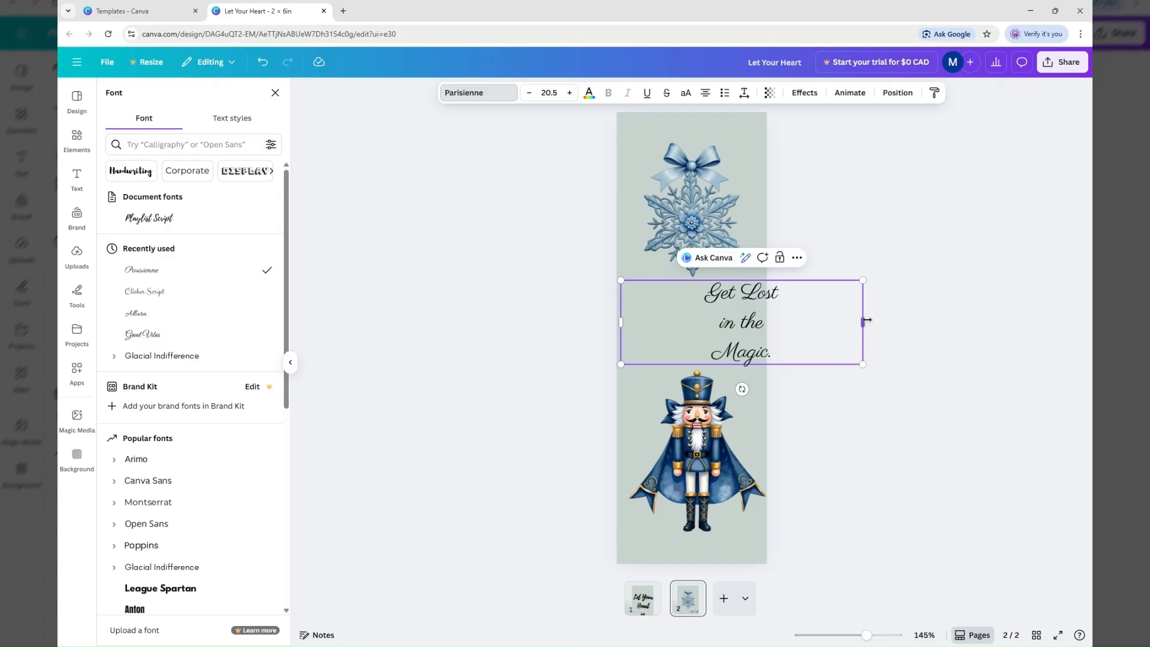
pyautogui.moveTo(863, 320); pyautogui.dragTo(711, 325)
pyautogui.rightClick(710, 327)
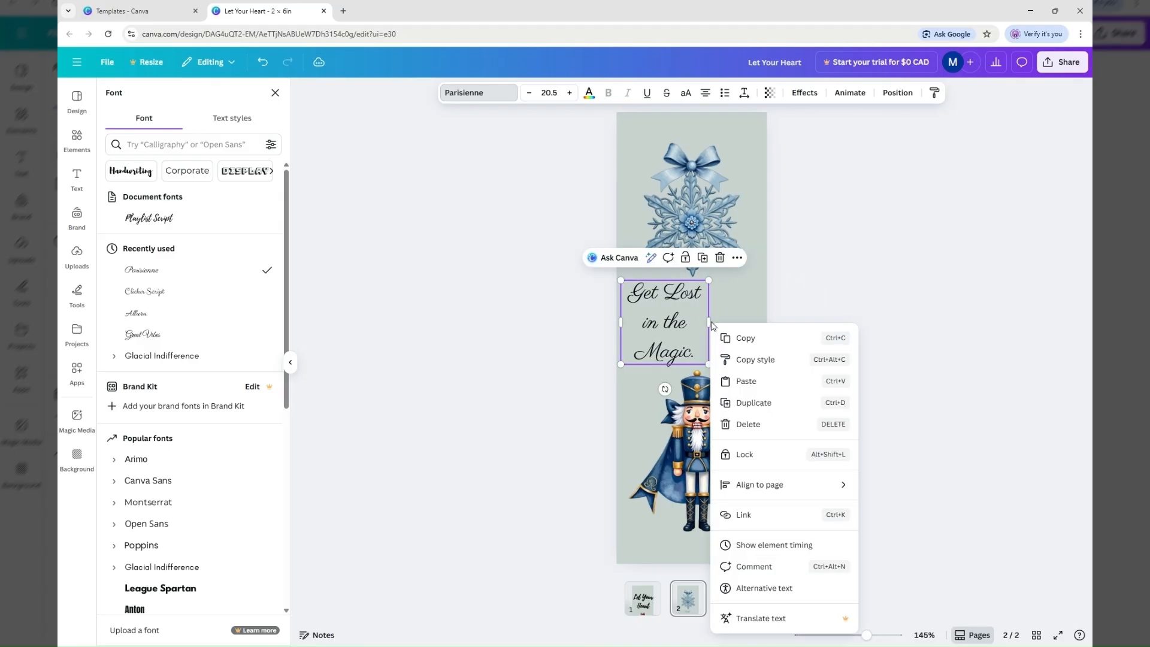
pyautogui.click(707, 279)
pyautogui.moveTo(708, 280); pyautogui.dragTo(714, 240)
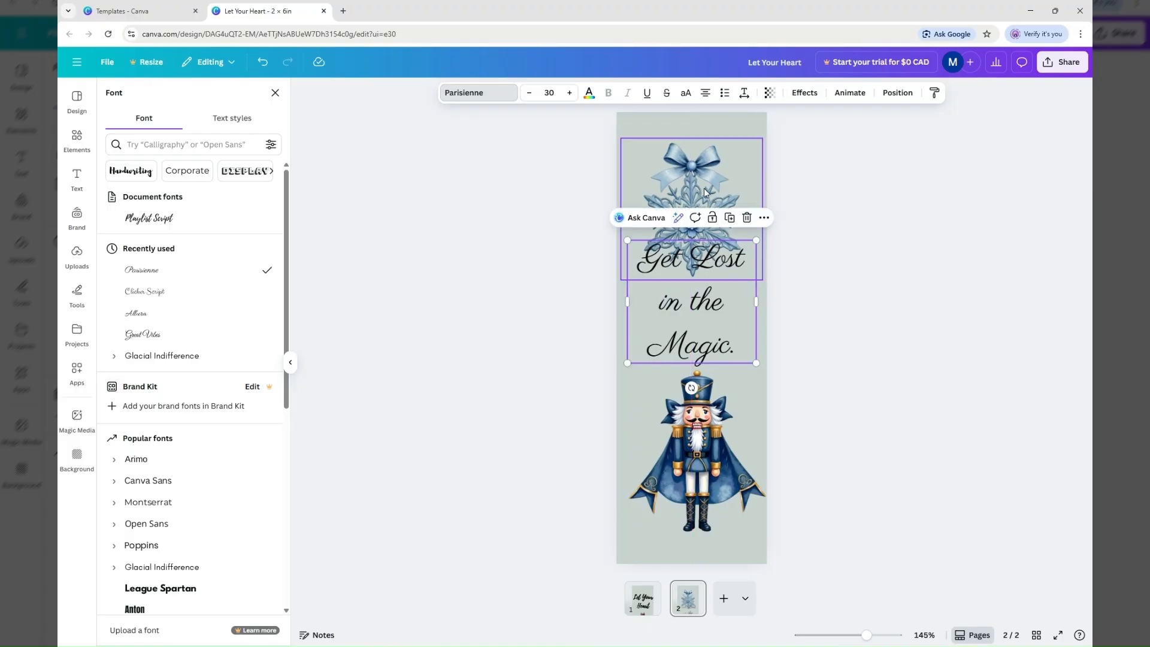
# Move the snowflake up near the page's top edge and shrink it so it clears the phrase
pyautogui.click(703, 188)
pyautogui.moveTo(696, 166); pyautogui.dragTo(695, 166)
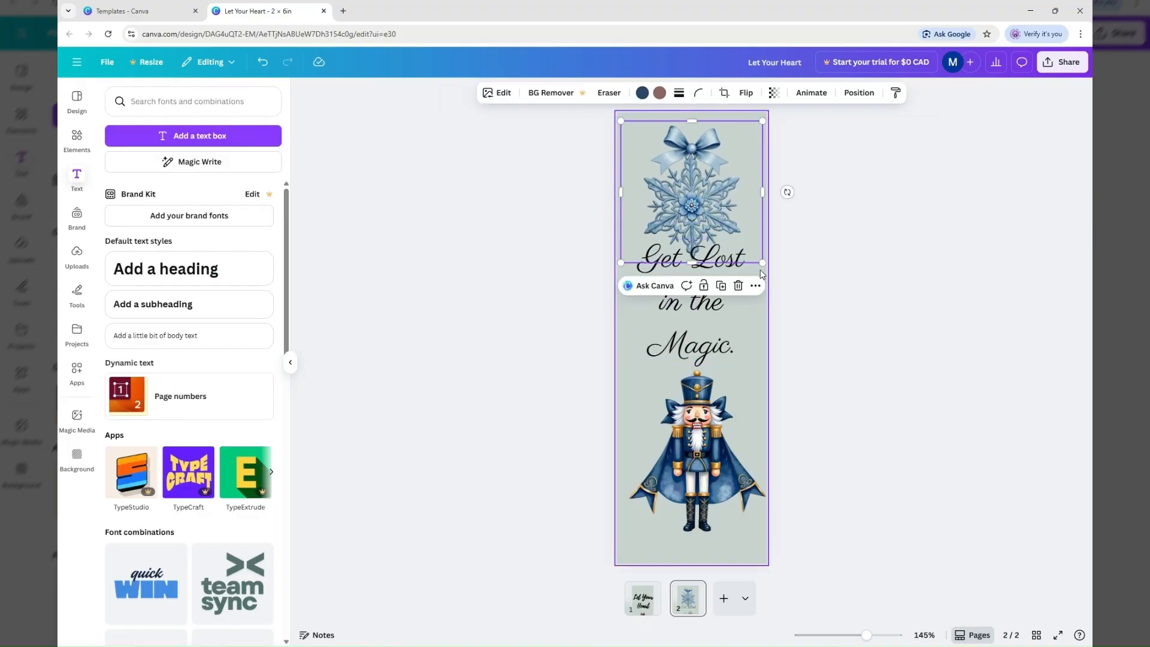
pyautogui.moveTo(761, 263); pyautogui.dragTo(735, 234)
pyautogui.moveTo(664, 199); pyautogui.dragTo(681, 195)
pyautogui.click(552, 237)
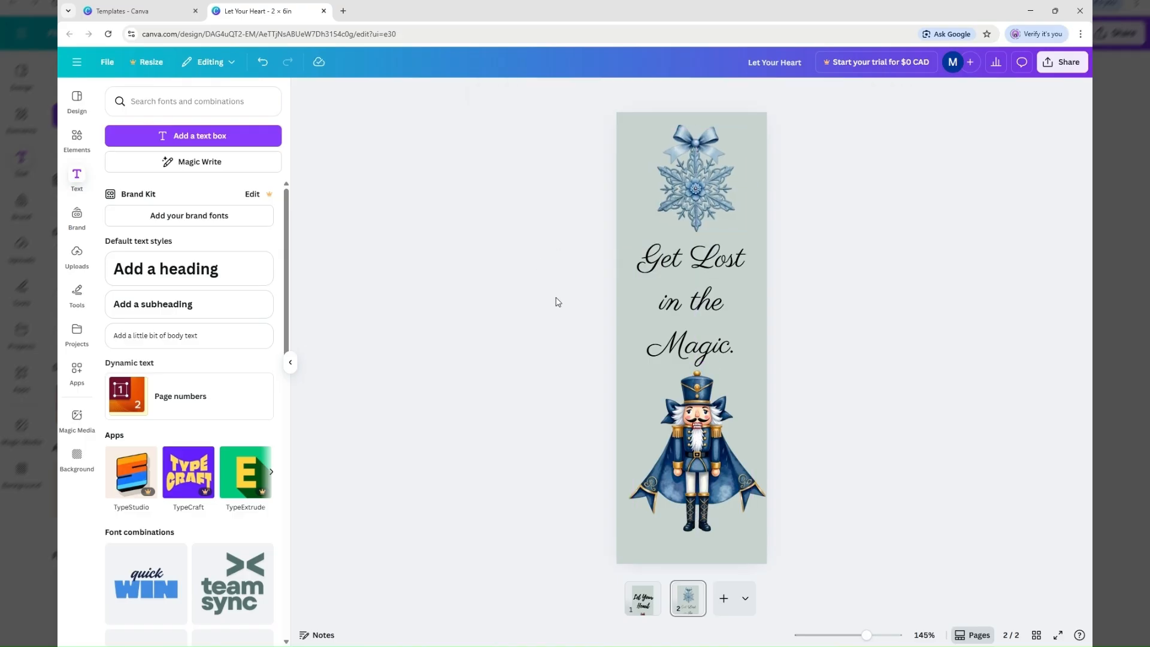
# Tighten the line spacing of the "Get Lost in the Magic." text to about 1.08
pyautogui.click(664, 291)
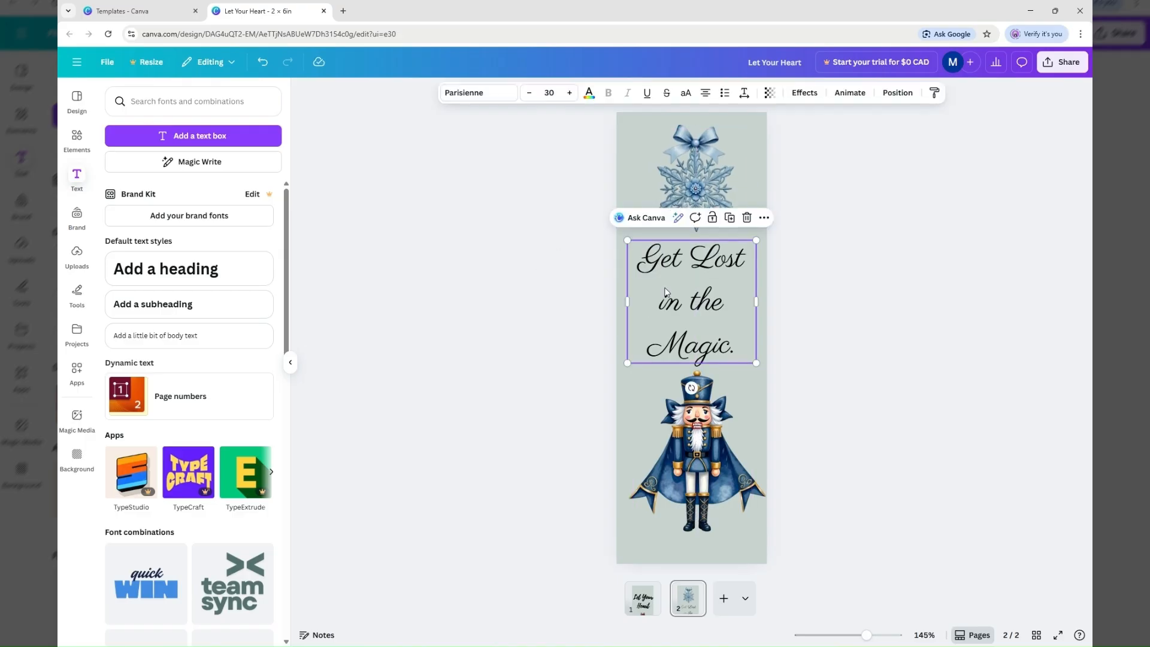
pyautogui.click(744, 92)
pyautogui.moveTo(723, 179); pyautogui.dragTo(713, 177)
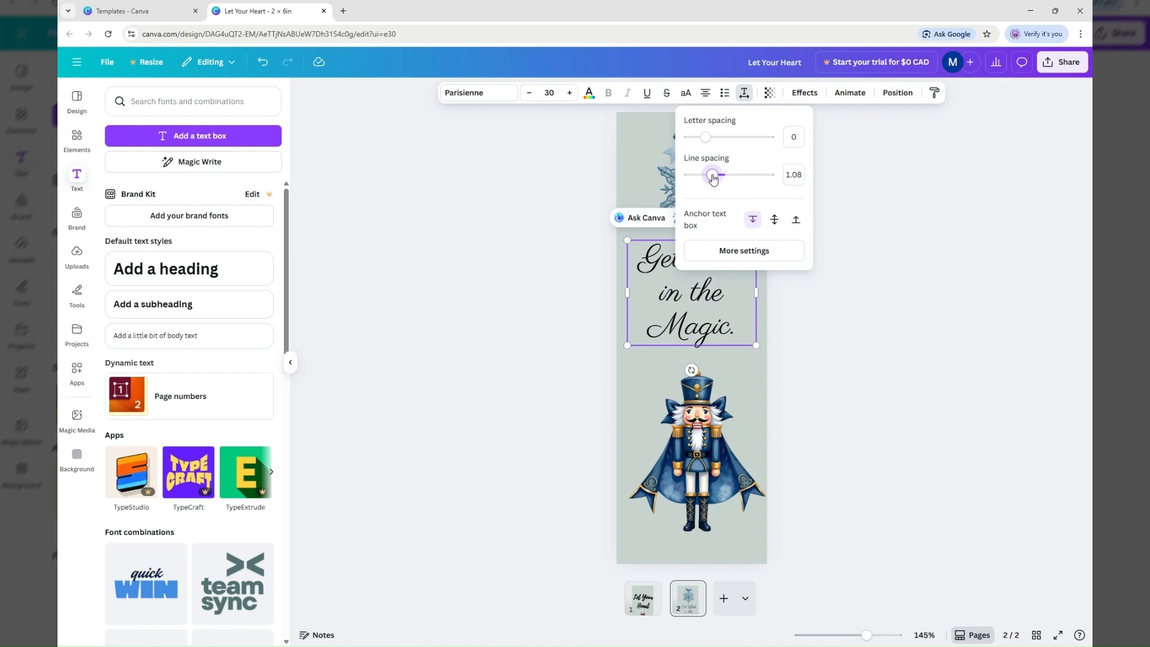
pyautogui.click(566, 190)
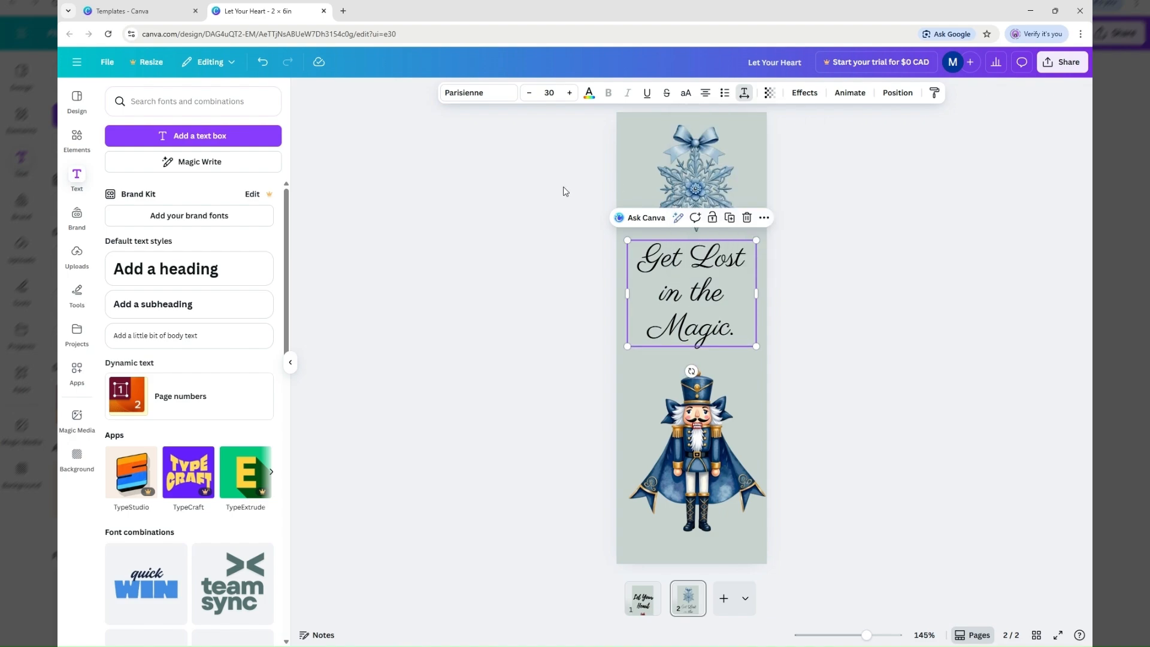
# Enlarge the phrase to font size 35.8 and center it between the snowflake and the nutcracker
pyautogui.moveTo(627, 240); pyautogui.dragTo(602, 219)
pyautogui.moveTo(654, 249); pyautogui.dragTo(662, 256)
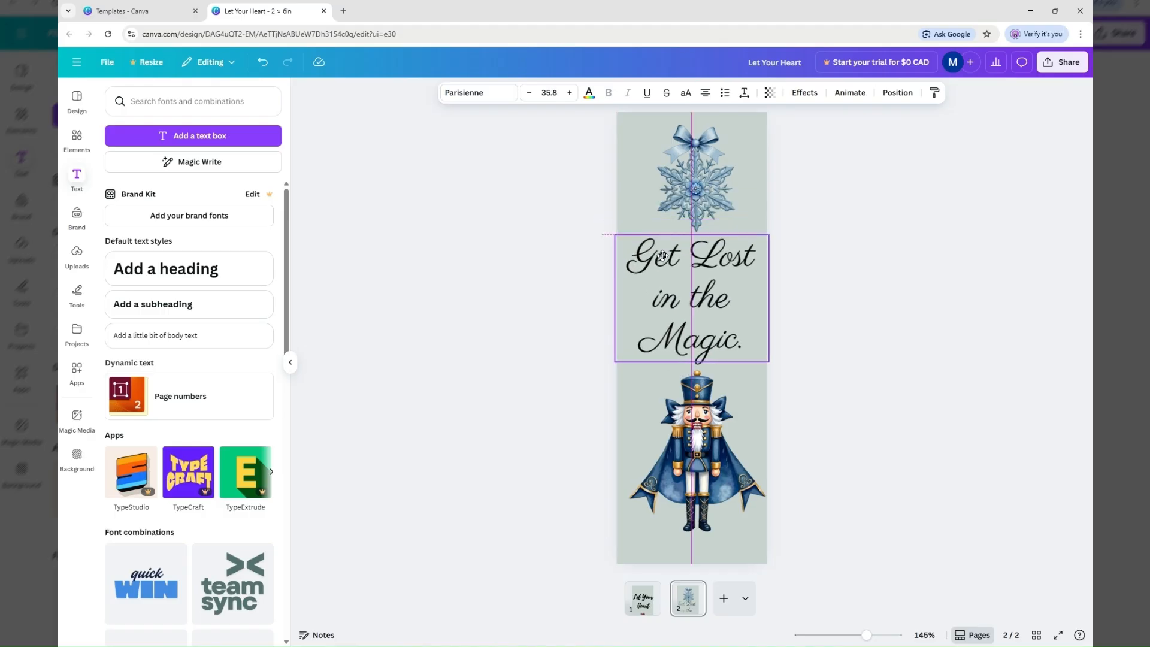
pyautogui.moveTo(662, 257); pyautogui.dragTo(662, 258)
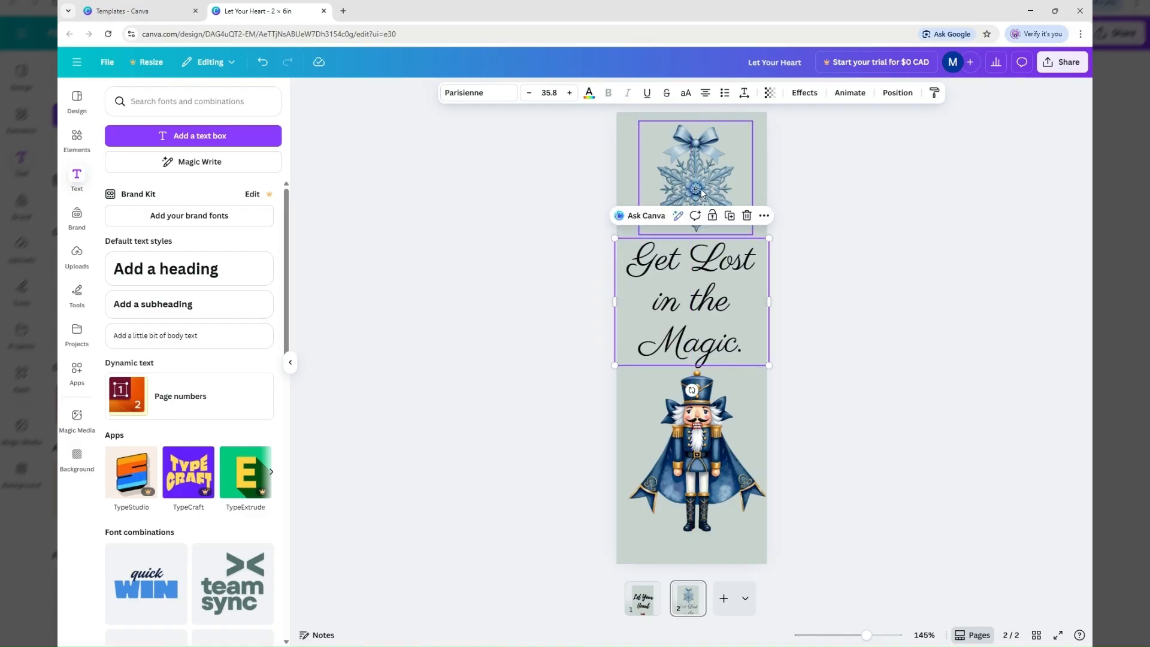
# Move the nutcracker down and the snowflake up to the page's top edge, and space all three elements evenly with Tidy up
pyautogui.moveTo(707, 385); pyautogui.dragTo(707, 411)
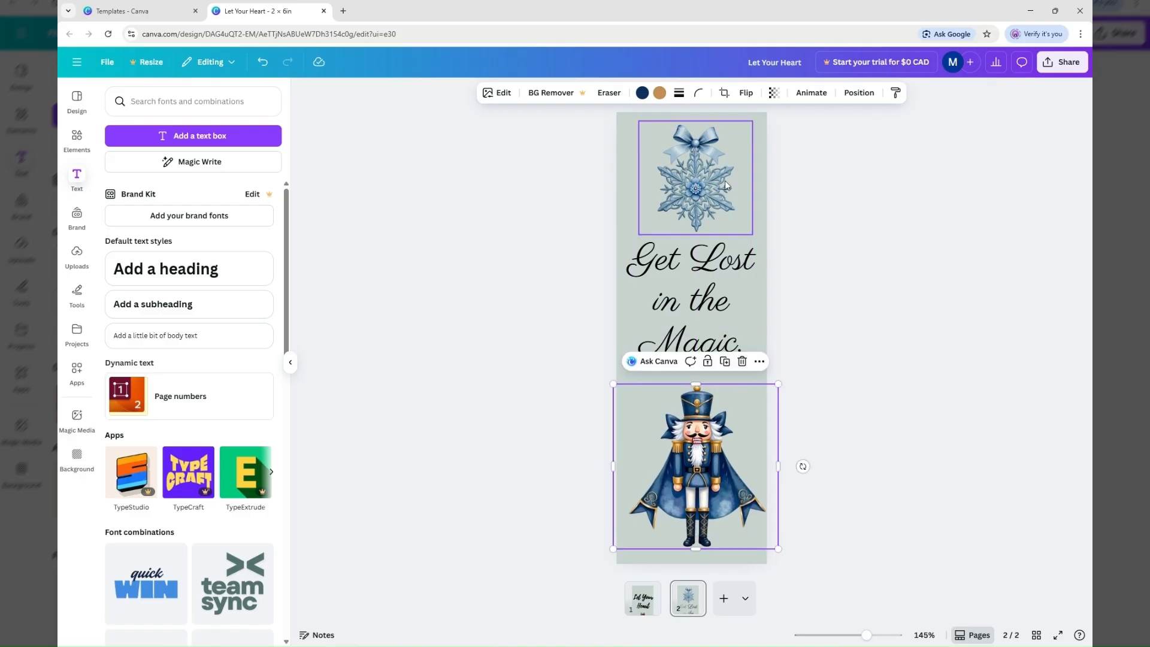
pyautogui.moveTo(716, 189); pyautogui.dragTo(686, 187)
pyautogui.moveTo(552, 153); pyautogui.dragTo(817, 519)
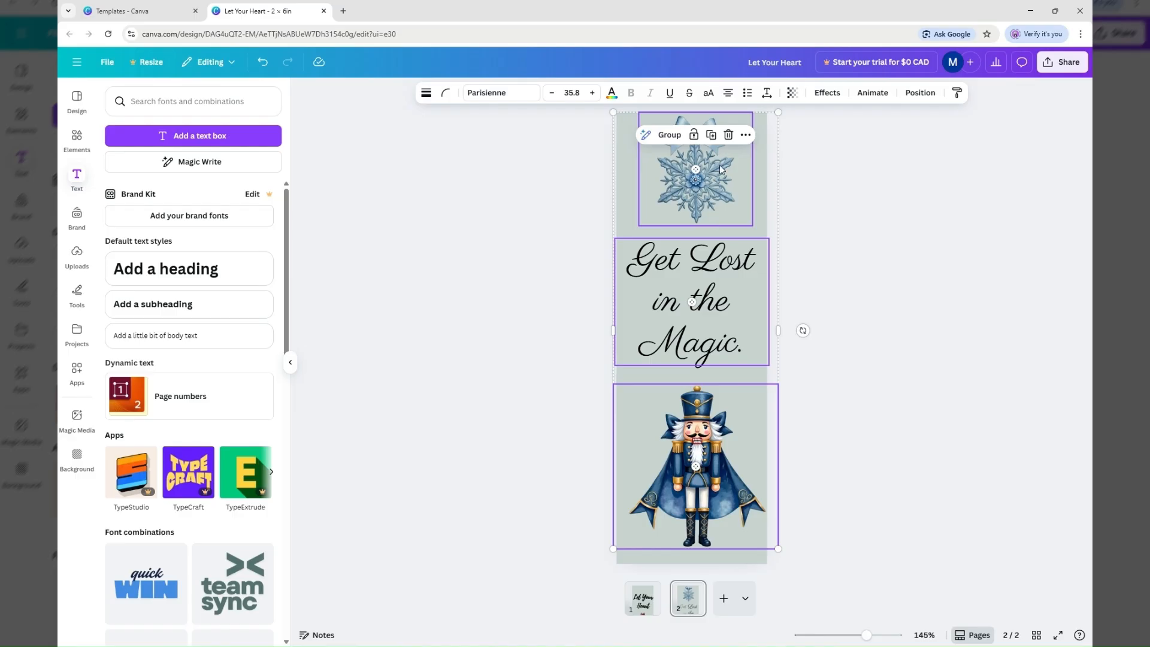
pyautogui.click(744, 134)
pyautogui.moveTo(803, 330)
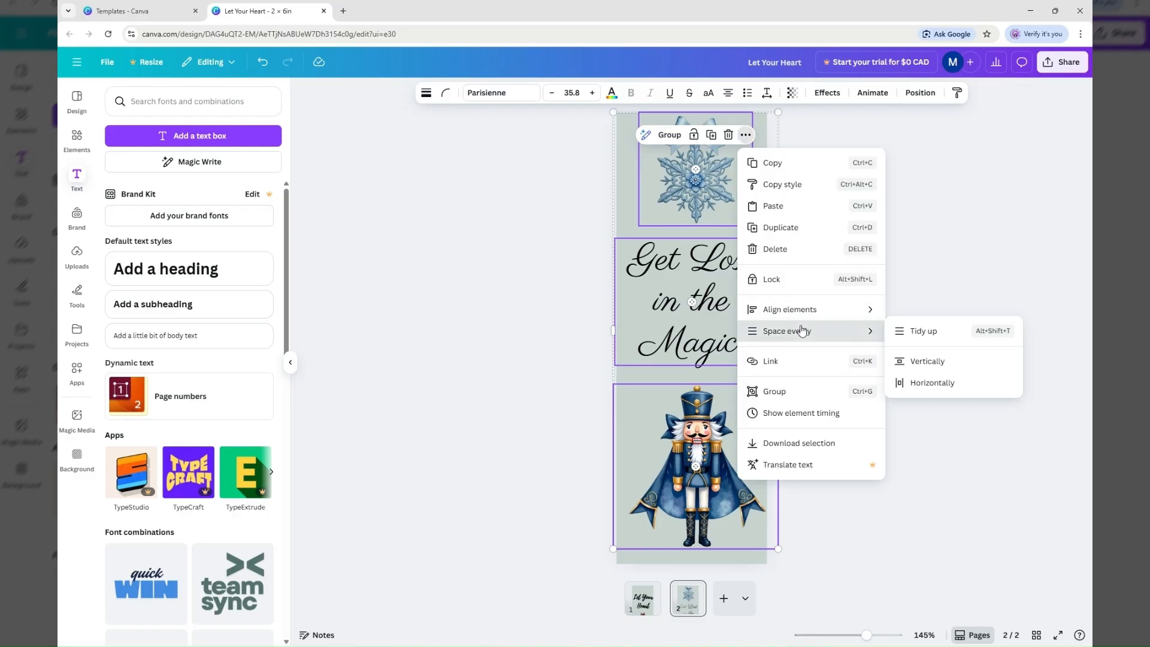
pyautogui.click(925, 332)
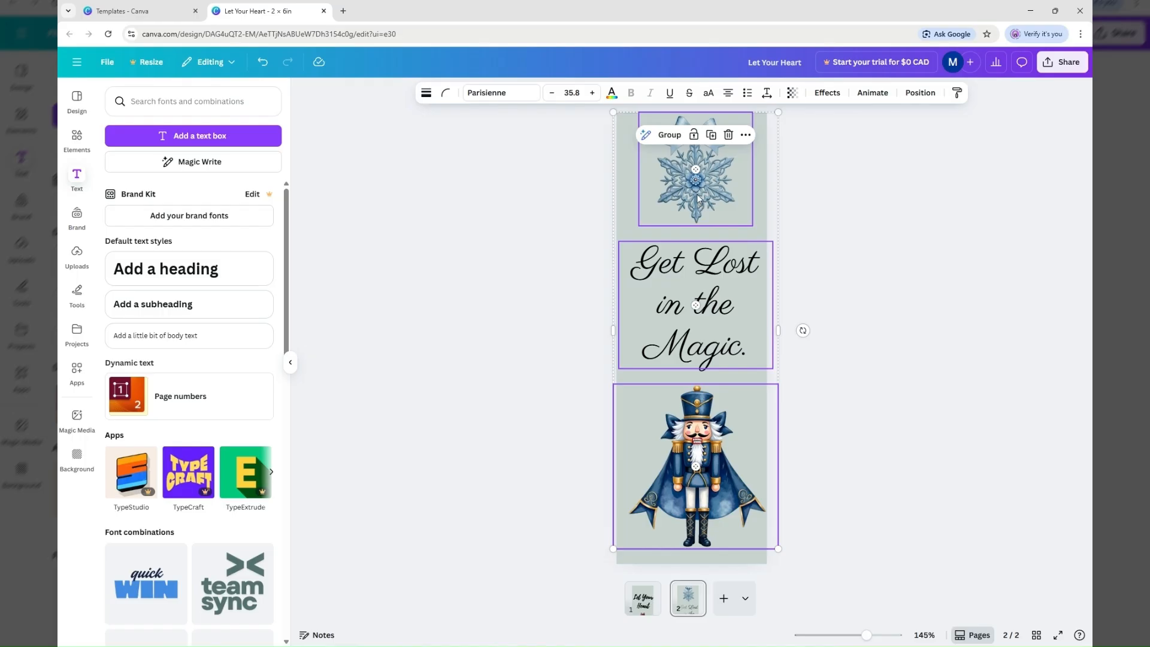
# Center the snowflake, phrase and nutcracker together on the page, group them and shift the group slightly down
pyautogui.moveTo(695, 198); pyautogui.dragTo(691, 194)
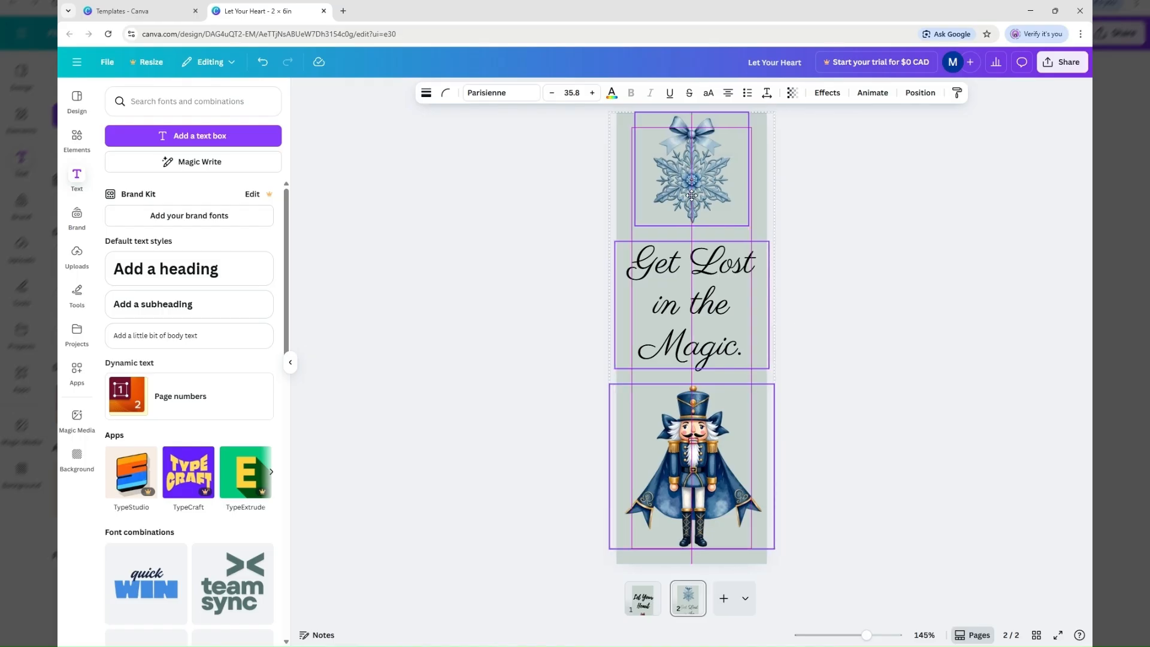
pyautogui.moveTo(692, 194); pyautogui.dragTo(692, 195)
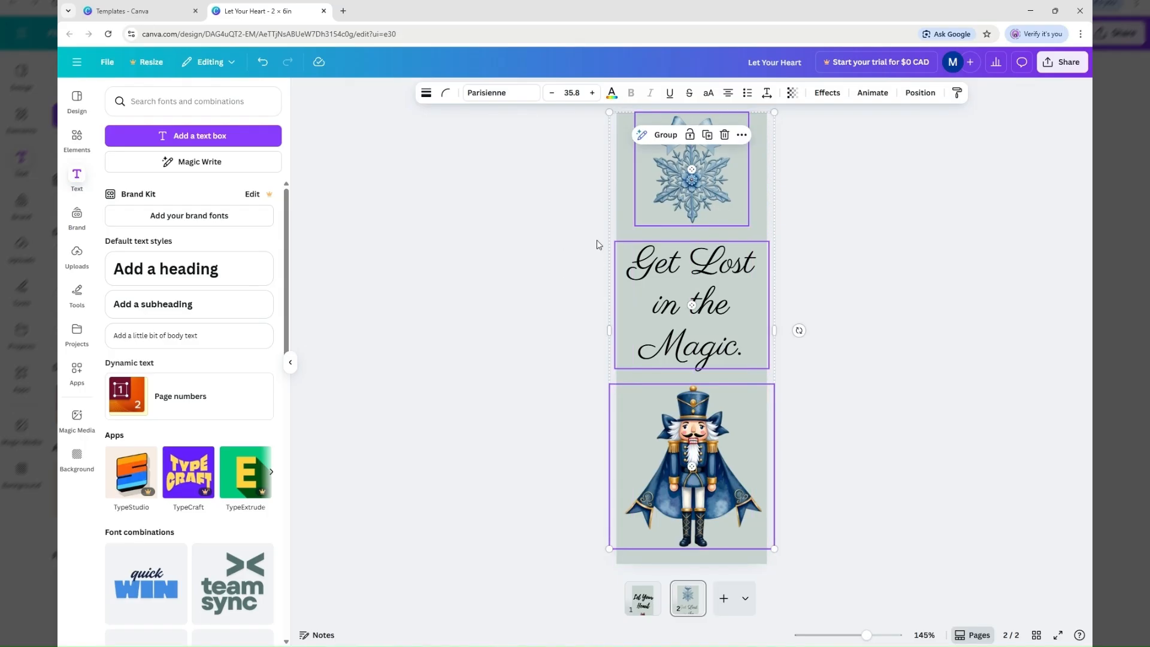
pyautogui.click(671, 133)
pyautogui.moveTo(675, 196); pyautogui.dragTo(674, 201)
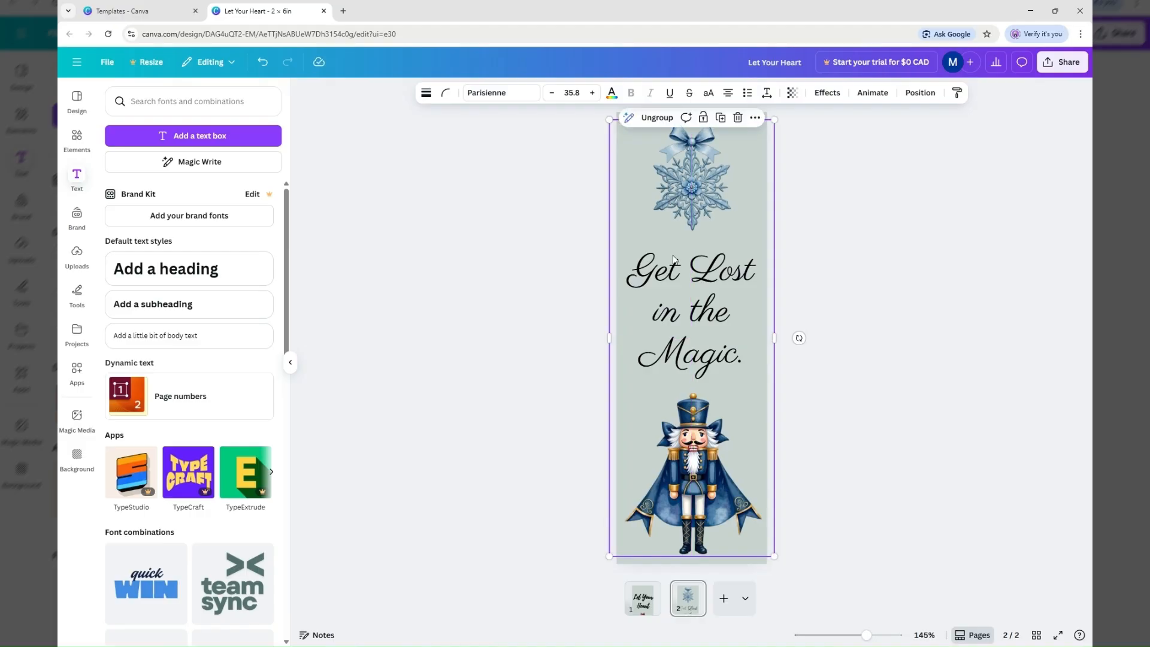
# Apply a Shadow effect to the phrase in dark grey #494949 with an offset of 37
pyautogui.click(620, 314)
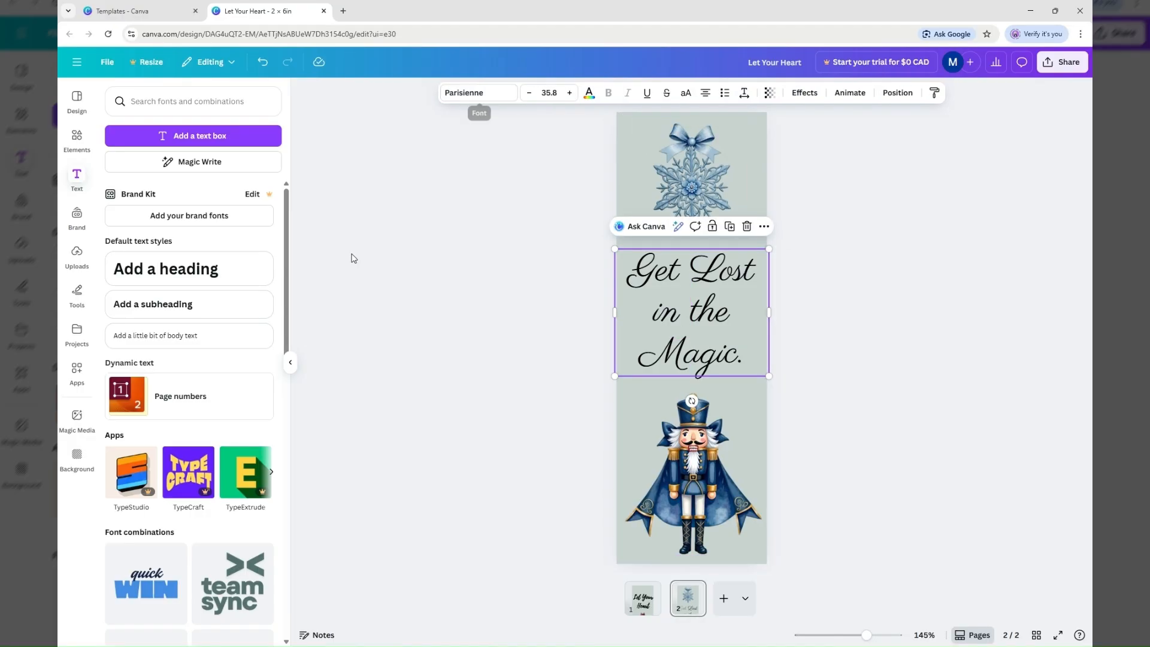
pyautogui.click(804, 92)
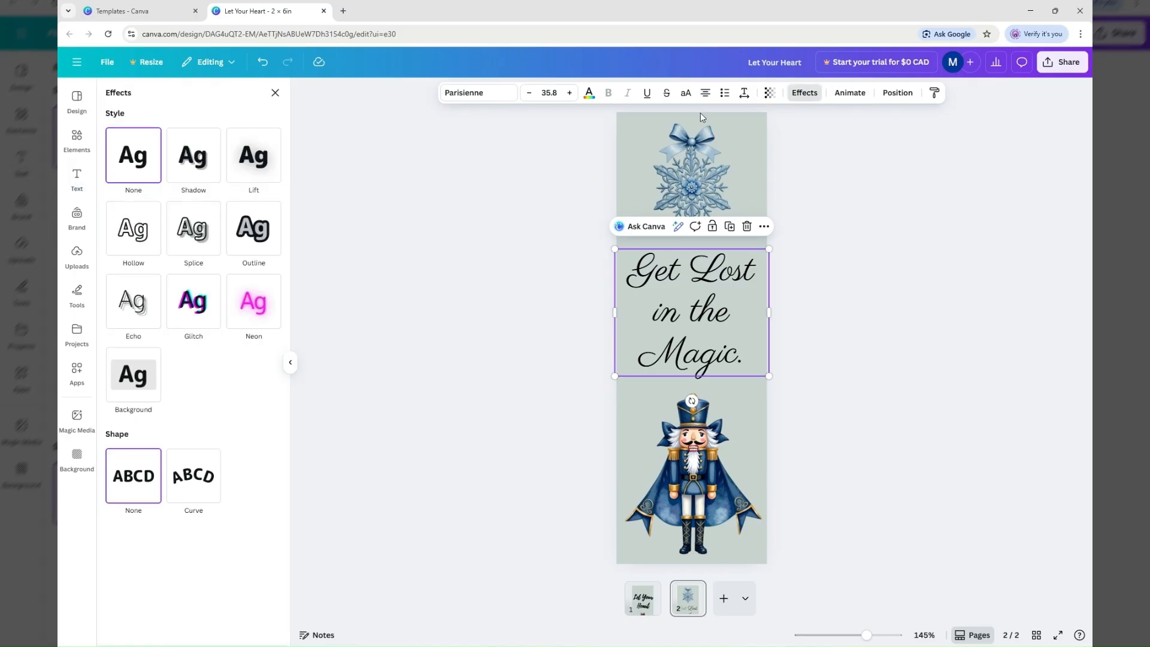
pyautogui.click(193, 157)
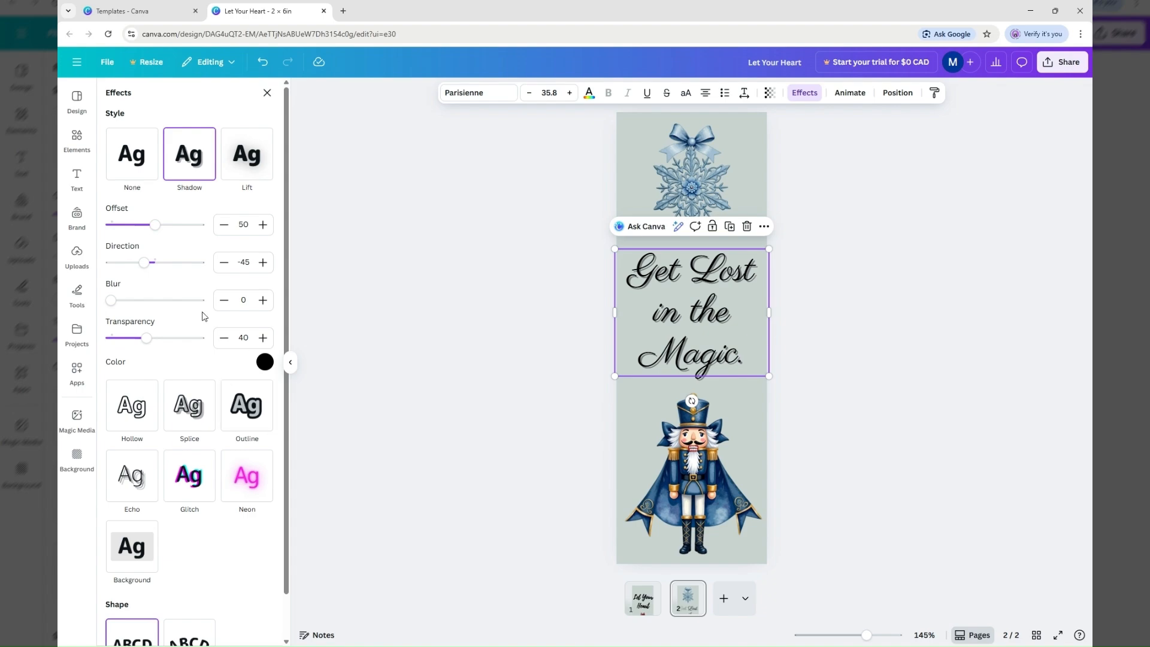
pyautogui.click(265, 361)
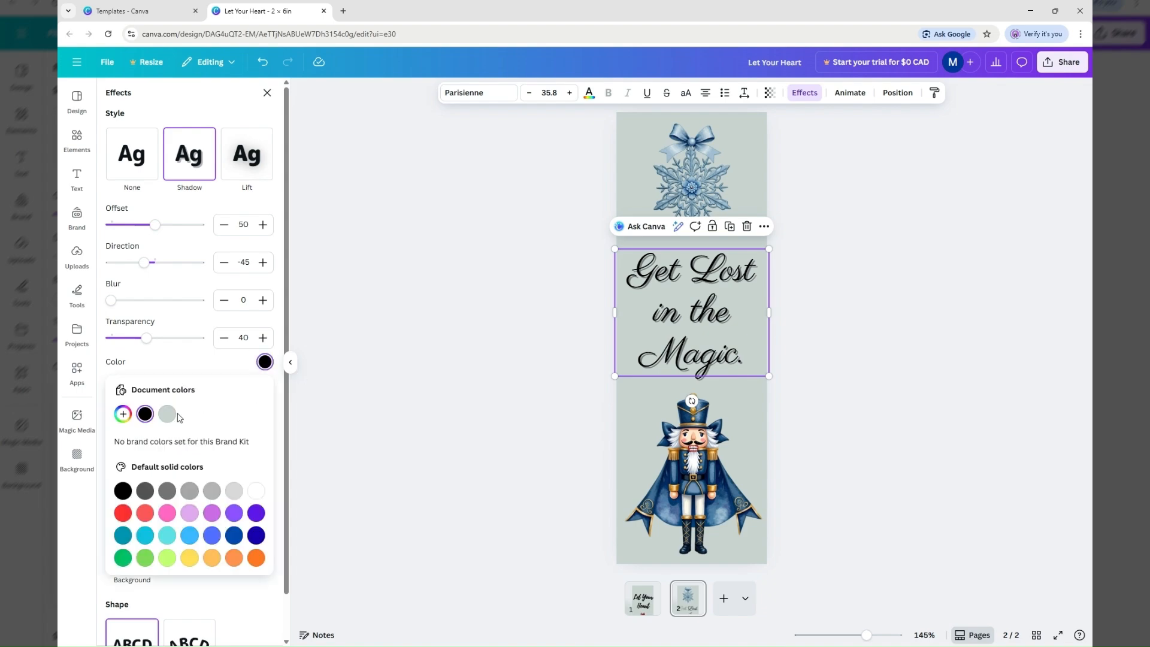
pyautogui.click(123, 414)
pyautogui.moveTo(126, 492); pyautogui.dragTo(123, 482)
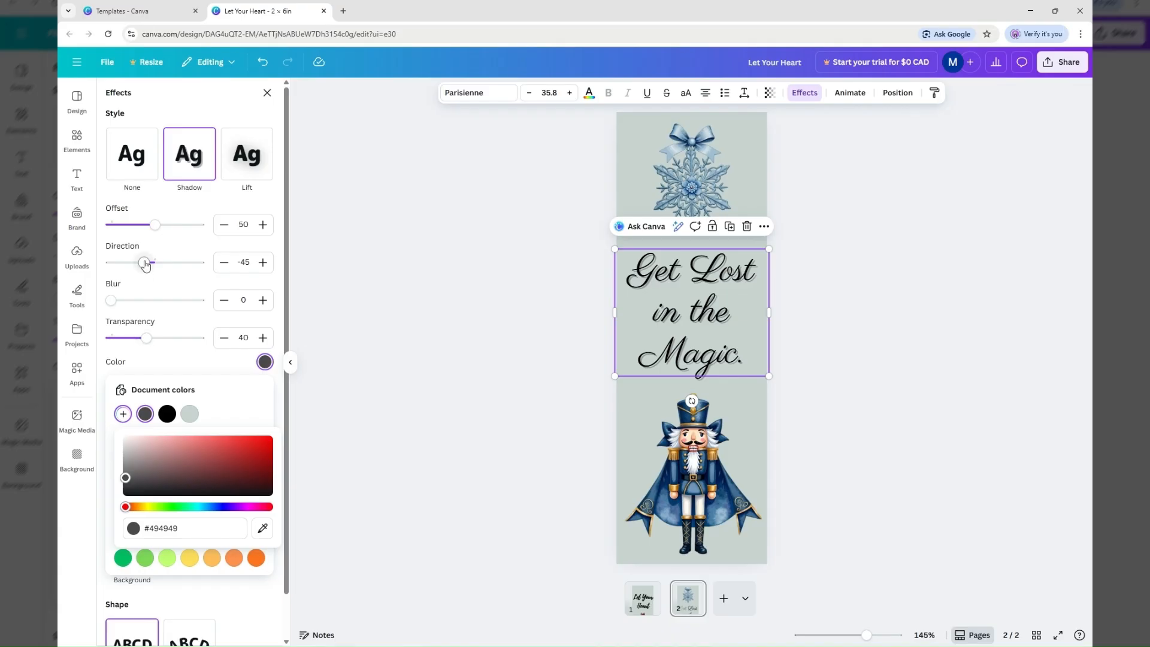
pyautogui.moveTo(154, 225); pyautogui.dragTo(144, 225)
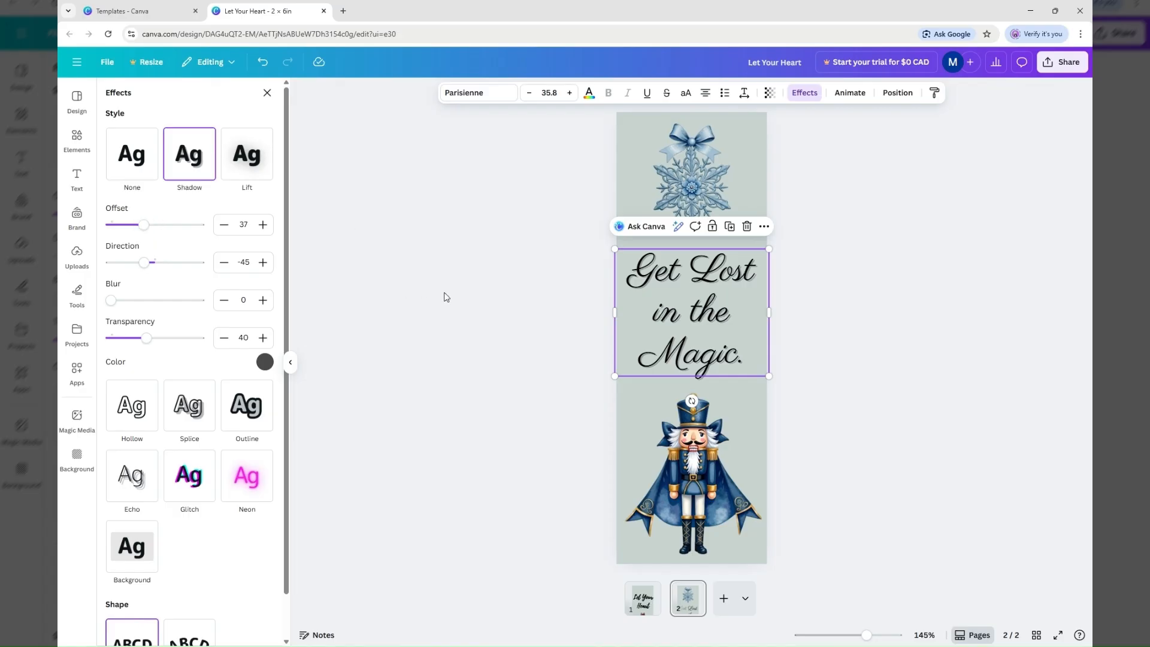
pyautogui.click(482, 310)
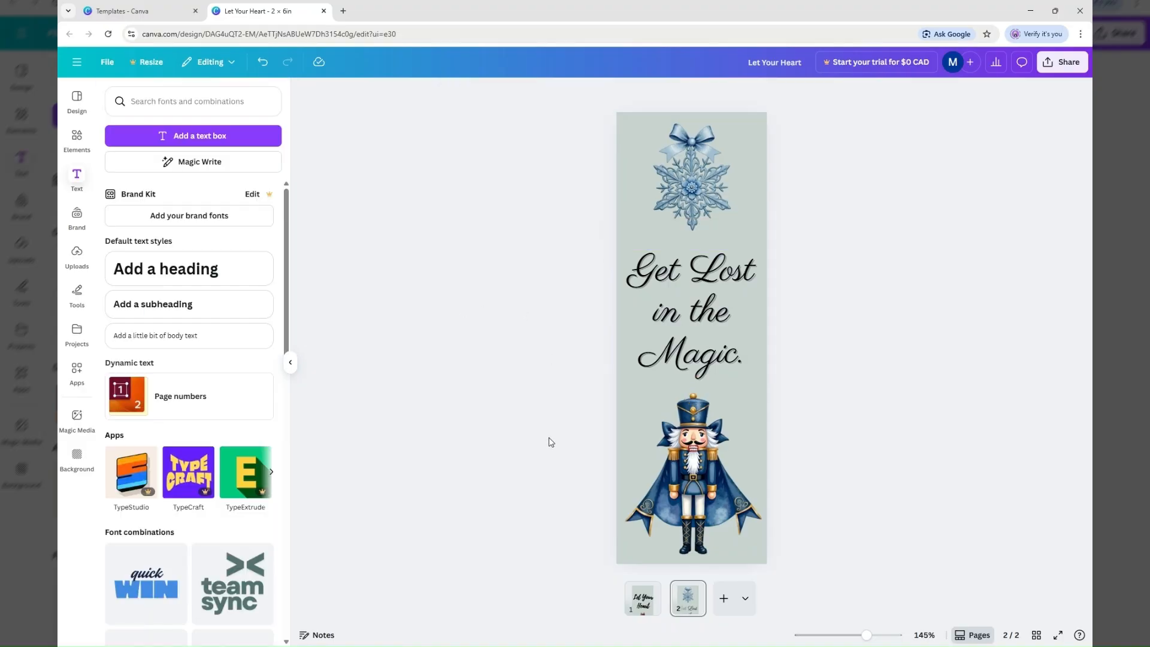
# Change the second page's background to the snowflake's light blue photo color, lightened to #D3DEE4
pyautogui.click(622, 118)
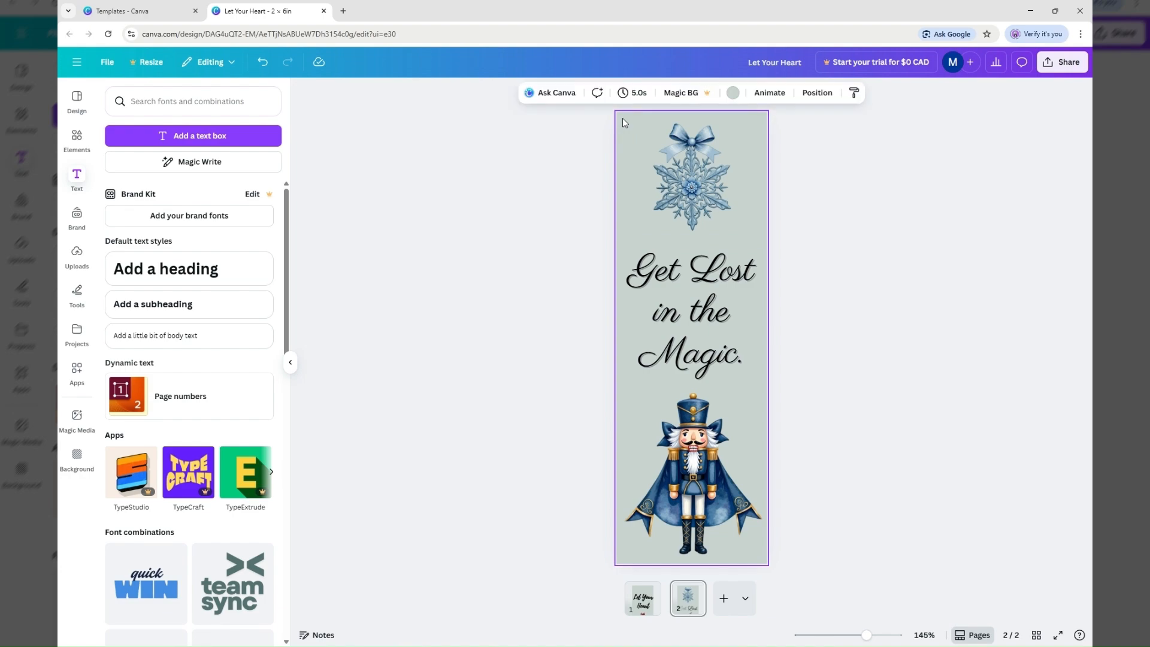
pyautogui.click(733, 92)
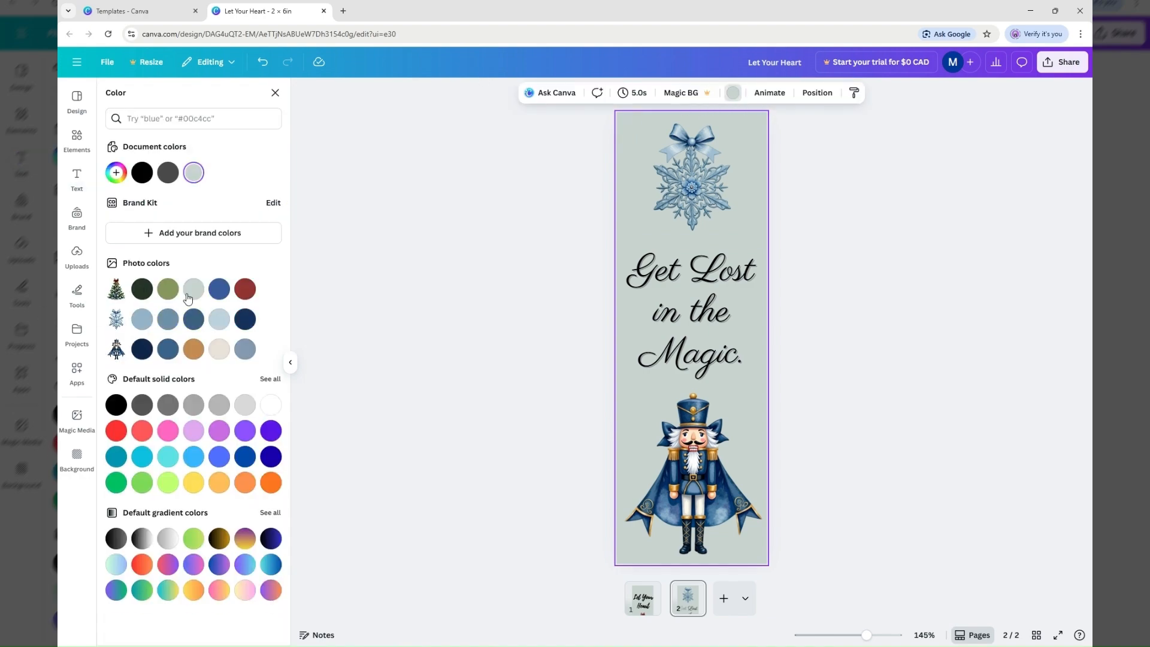
pyautogui.click(220, 327)
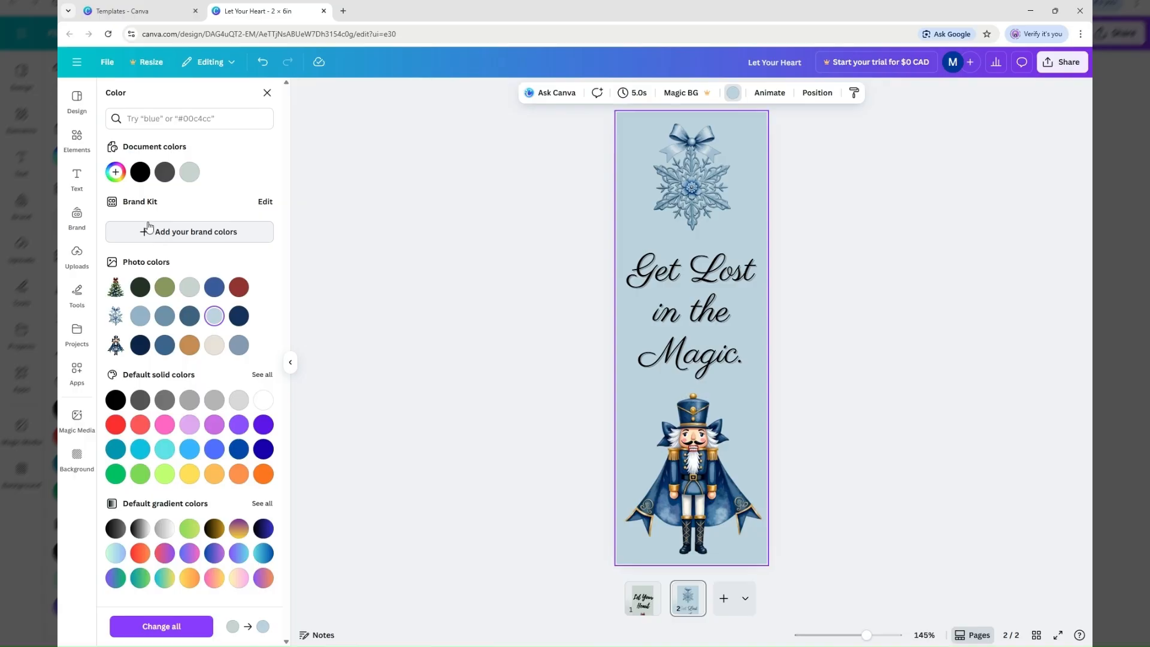
pyautogui.click(116, 172)
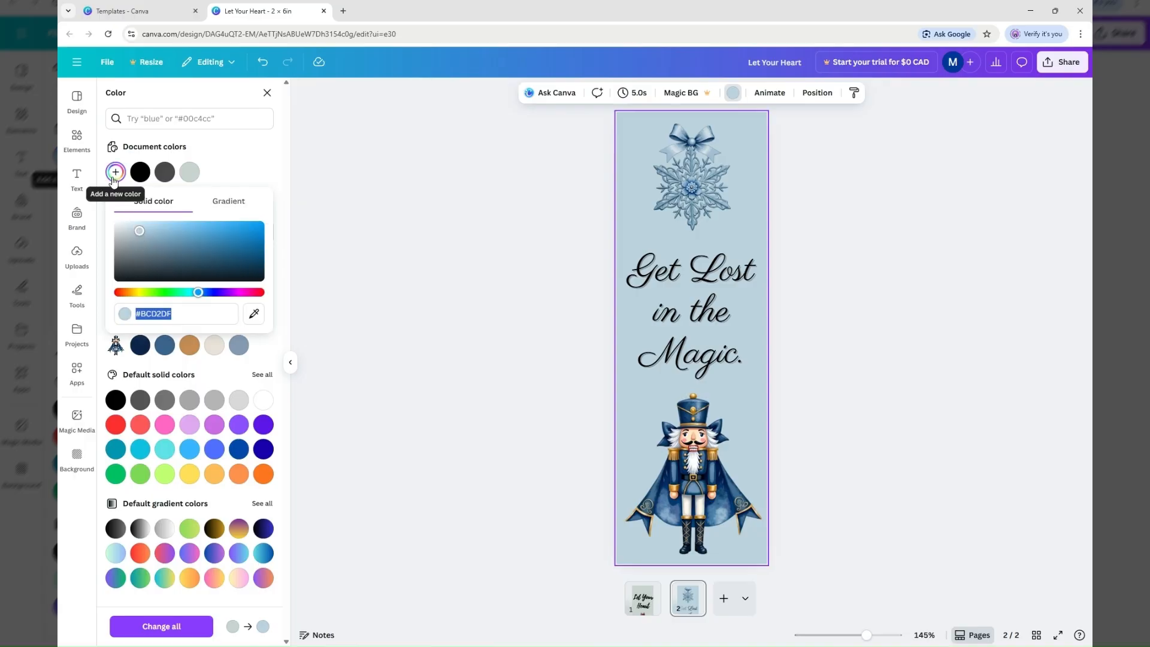
pyautogui.moveTo(137, 234); pyautogui.dragTo(127, 230)
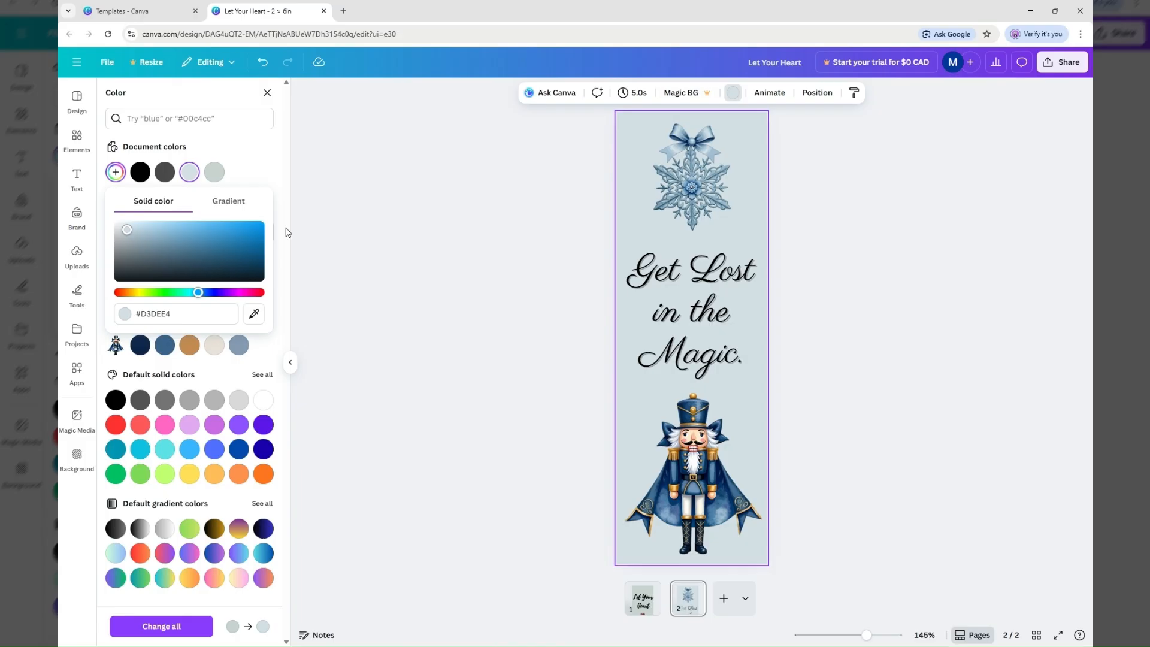
pyautogui.click(427, 305)
pyautogui.click(448, 378)
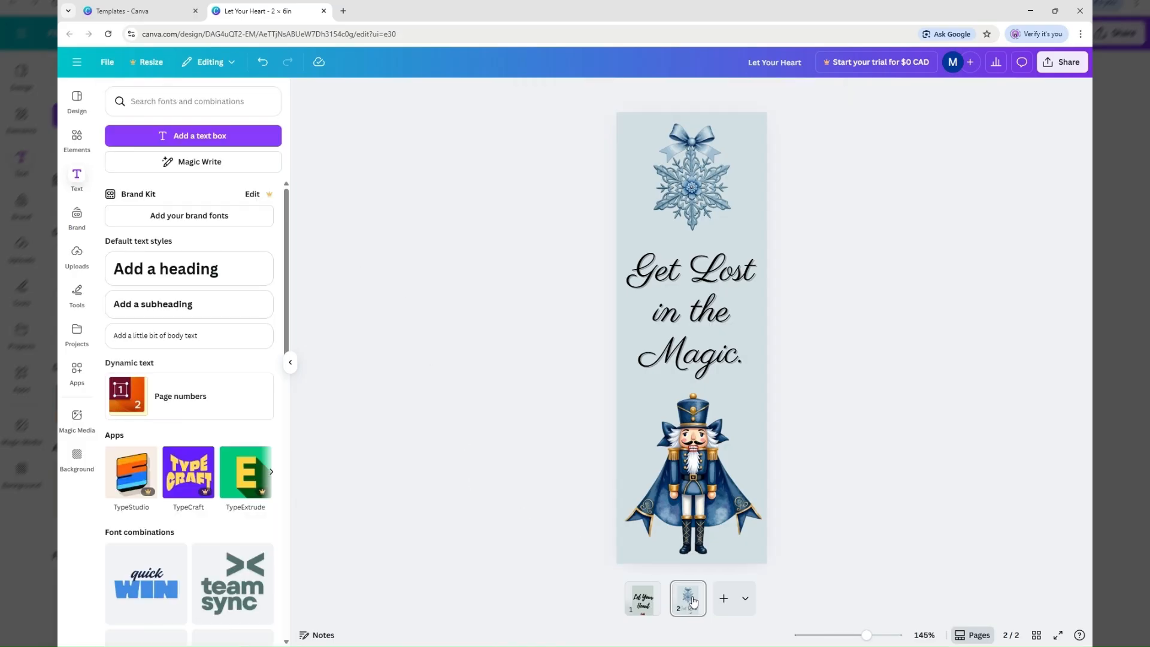
# Add a third page and place the uploaded angel in its lower half, enlarged to nearly fill the page width and centered
pyautogui.click(723, 601)
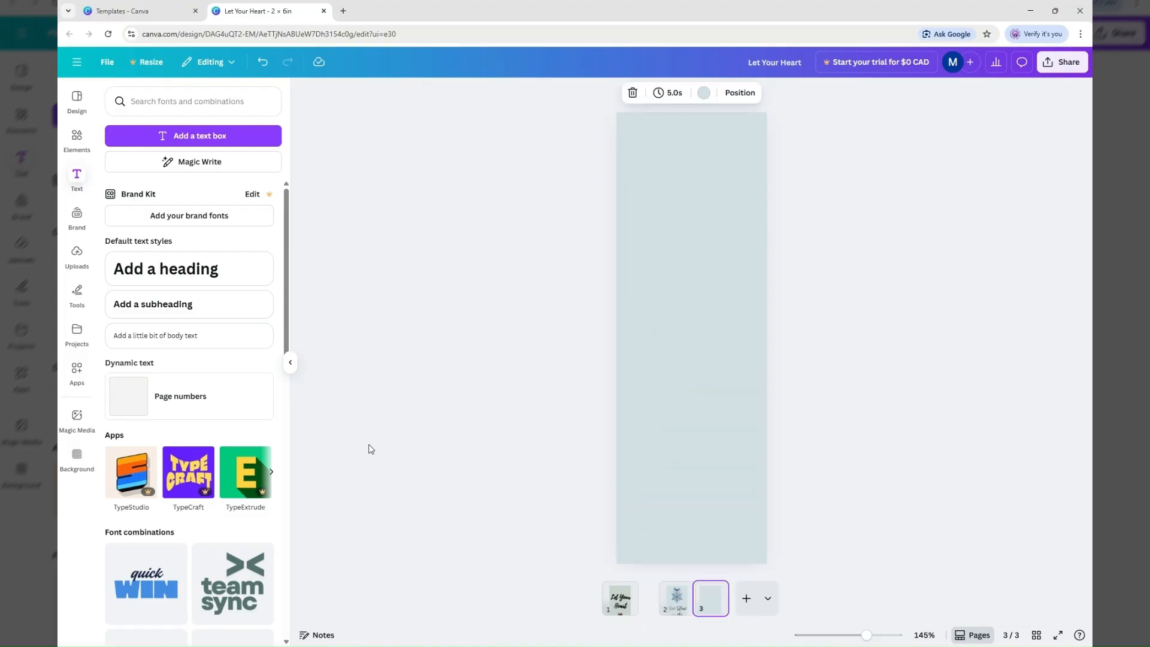
pyautogui.click(82, 256)
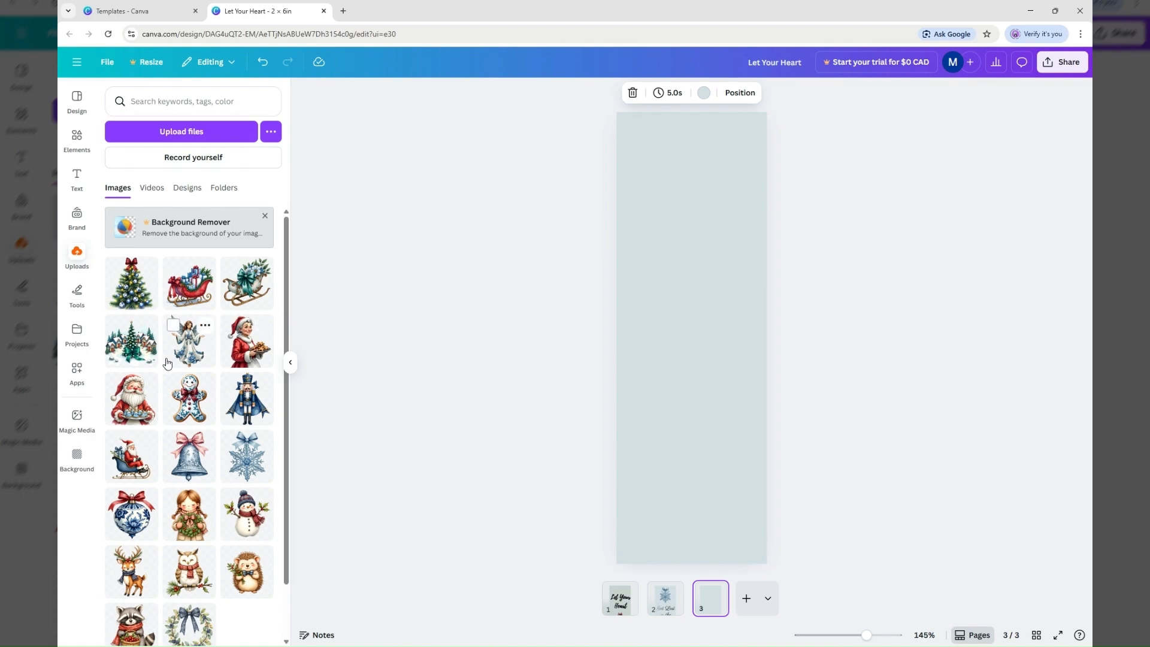
pyautogui.moveTo(180, 352); pyautogui.dragTo(591, 327)
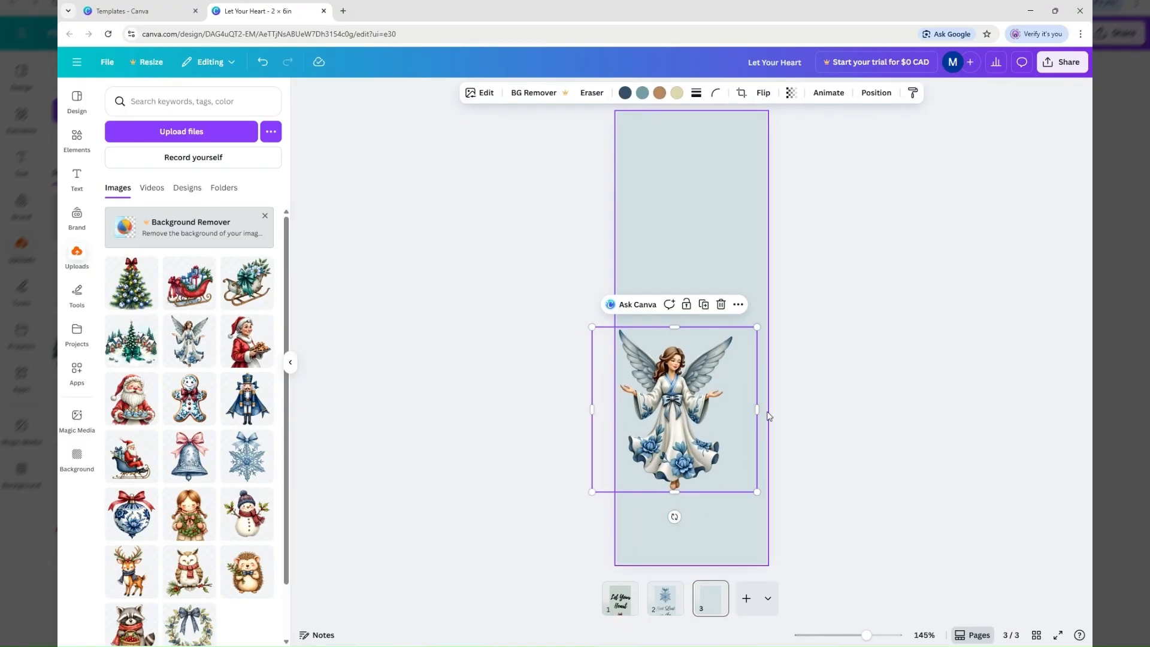
pyautogui.moveTo(757, 492); pyautogui.dragTo(796, 523)
pyautogui.moveTo(693, 327); pyautogui.dragTo(693, 328)
pyautogui.moveTo(683, 388); pyautogui.dragTo(683, 396)
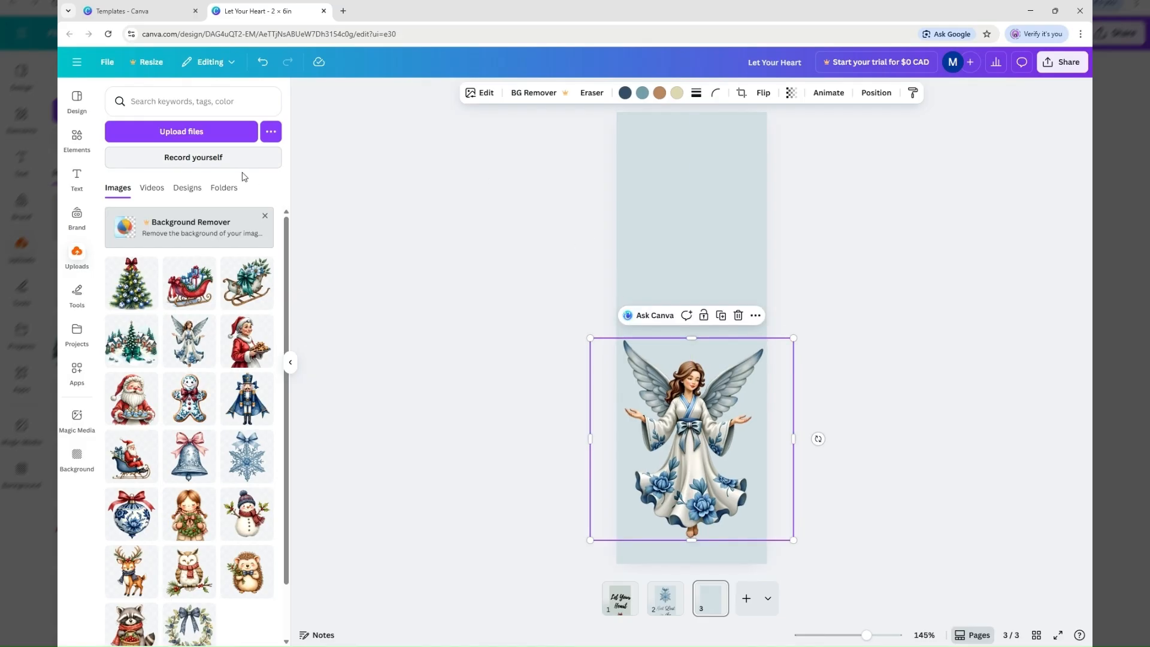
# Add a text box above the angel reading "Believe in small Miracles." on three lines
pyautogui.click(76, 180)
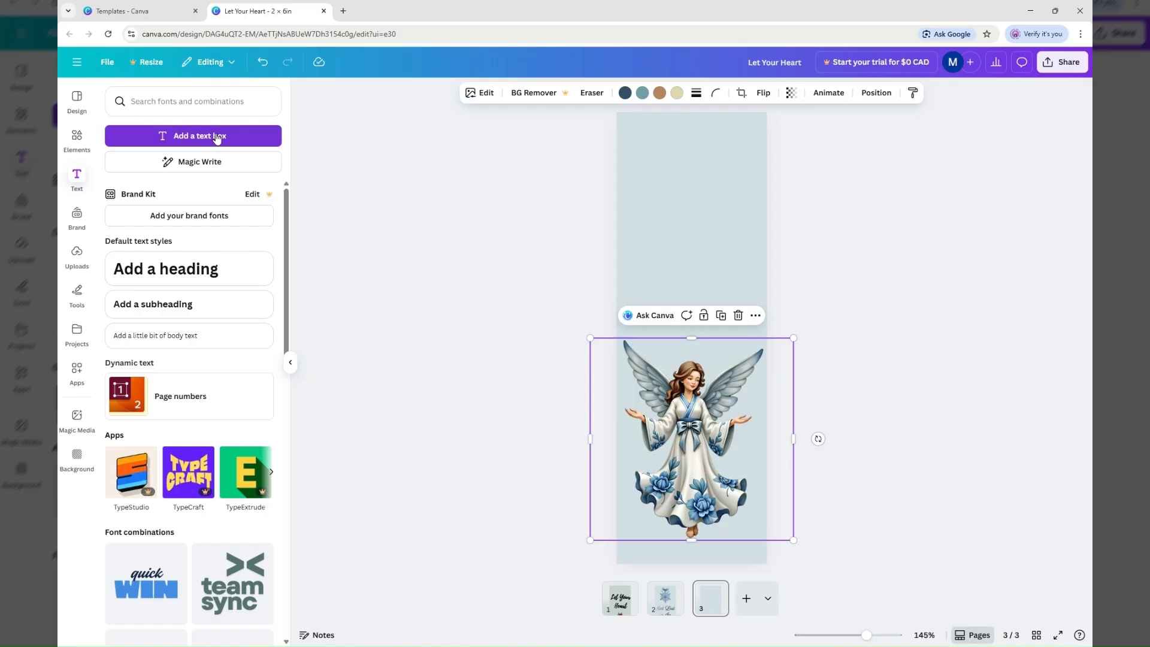
pyautogui.click(217, 137)
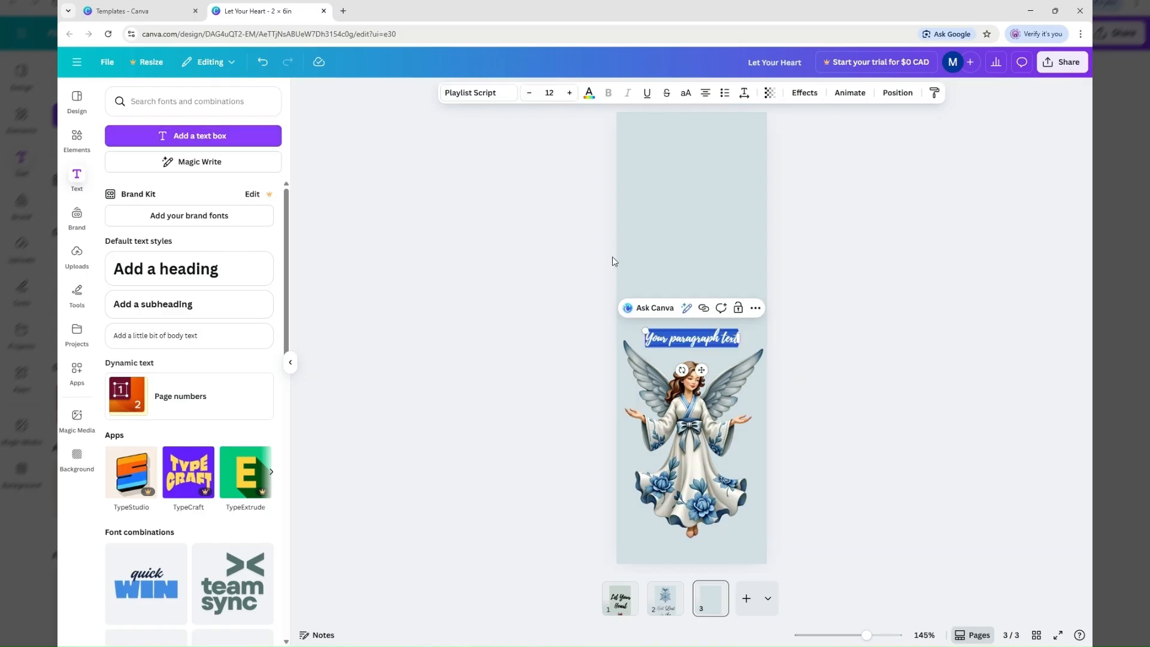
pyautogui.moveTo(701, 369); pyautogui.dragTo(705, 231)
pyautogui.write('Beli')
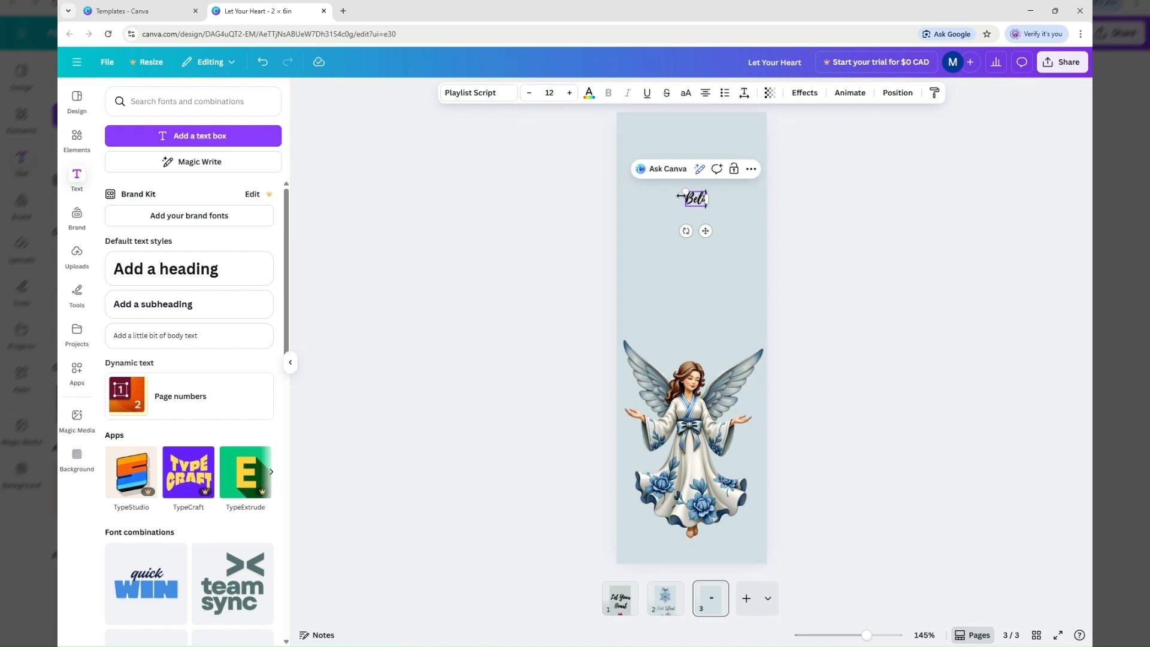
pyautogui.press('BackSpace')
pyautogui.write('eive')
pyautogui.press('BackSpace')
pyautogui.press('BackSpace')
pyautogui.press('BackSpace')
pyautogui.press('BackSpace')
pyautogui.write('ieve')
pyautogui.press('Return')
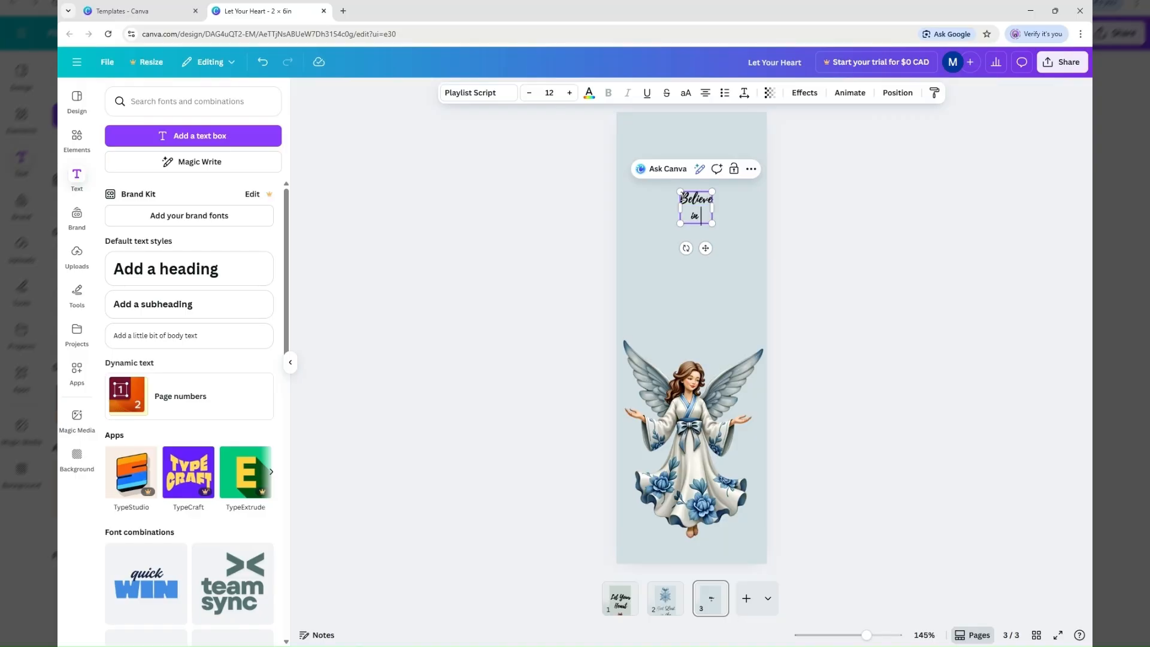
pyautogui.write('in small')
pyautogui.press('Return')
pyautogui.write('Miracles')
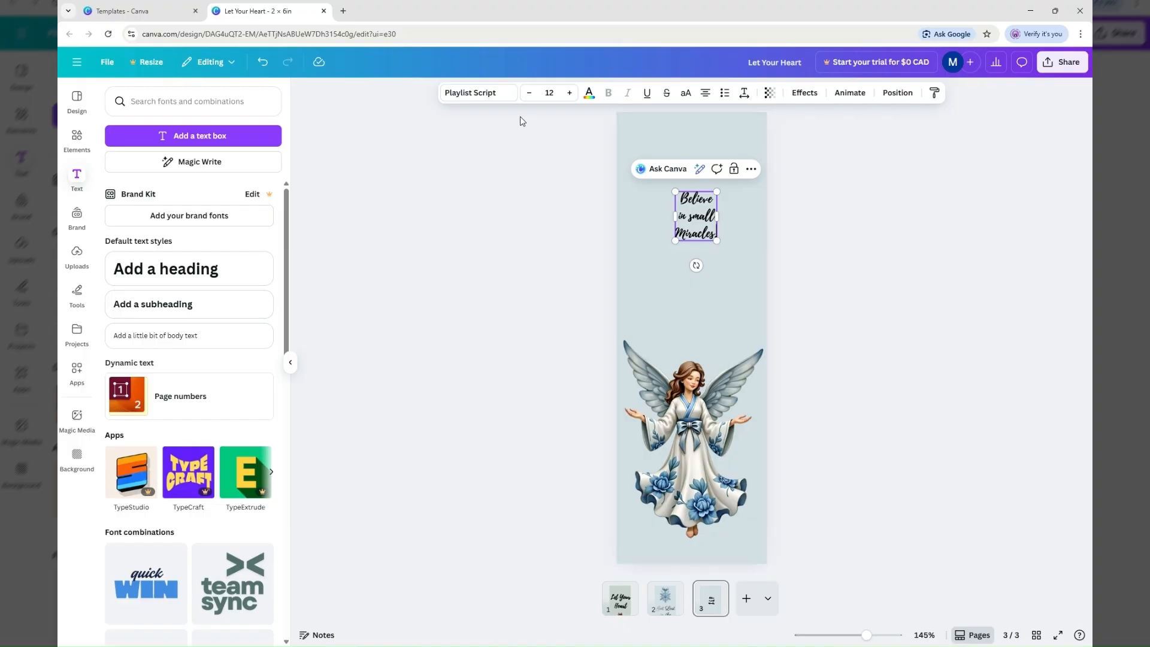
# Change the font of the whole "Believe in small Miracles." phrase to Clicker Script
pyautogui.click(503, 95)
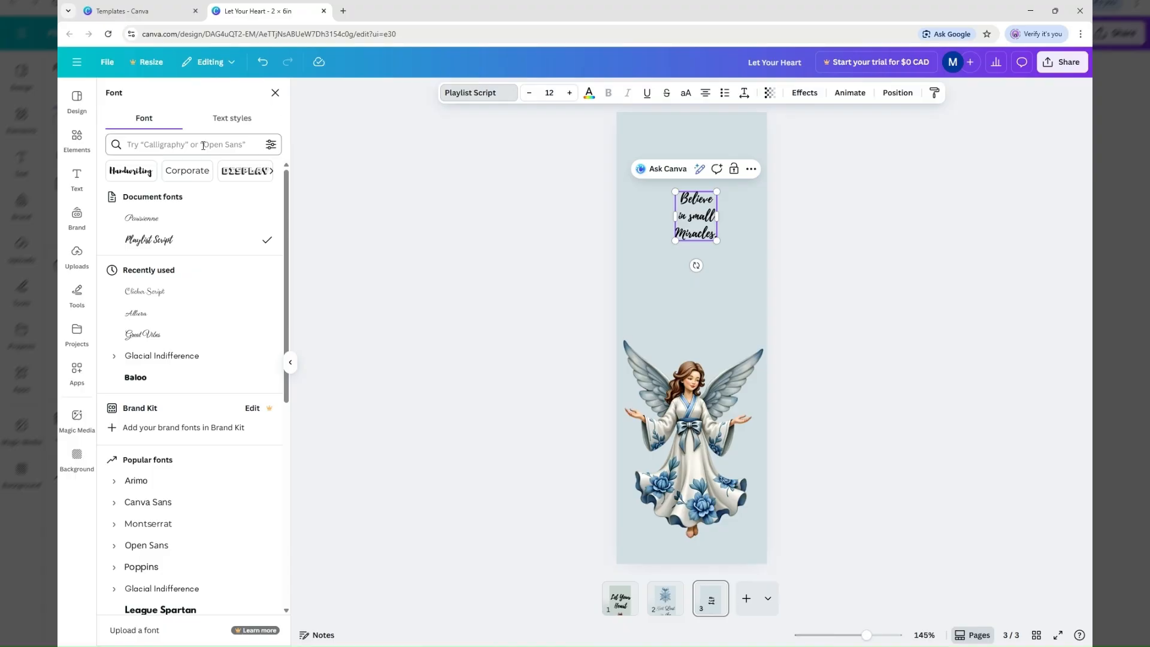
pyautogui.click(172, 293)
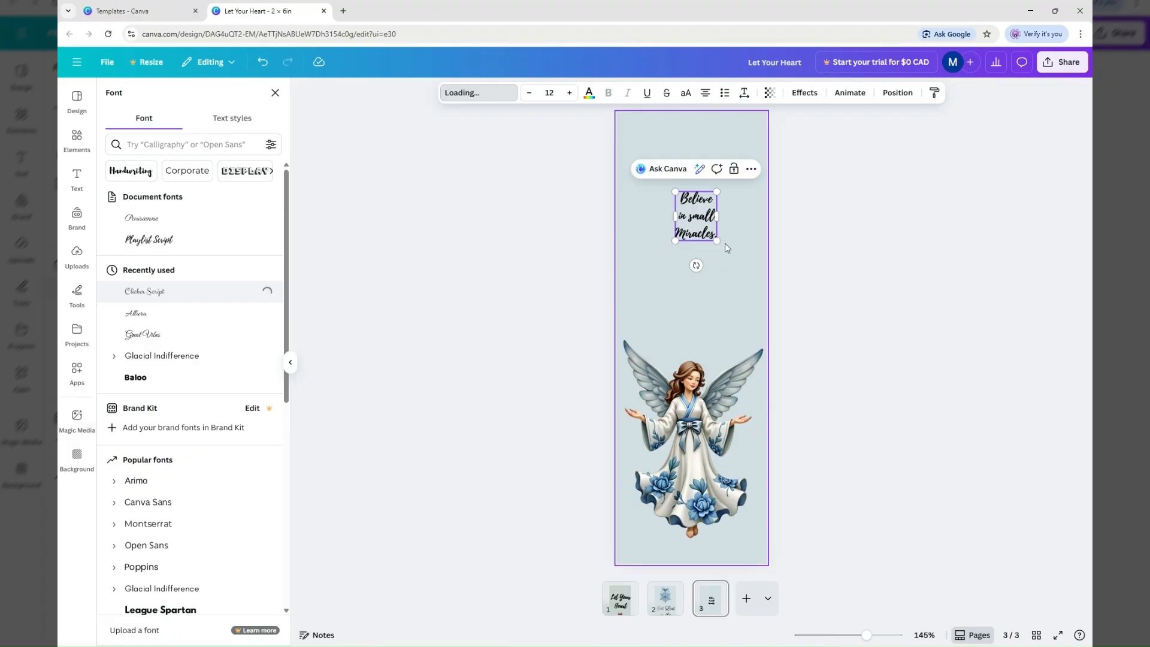
pyautogui.tripleClick(689, 234)
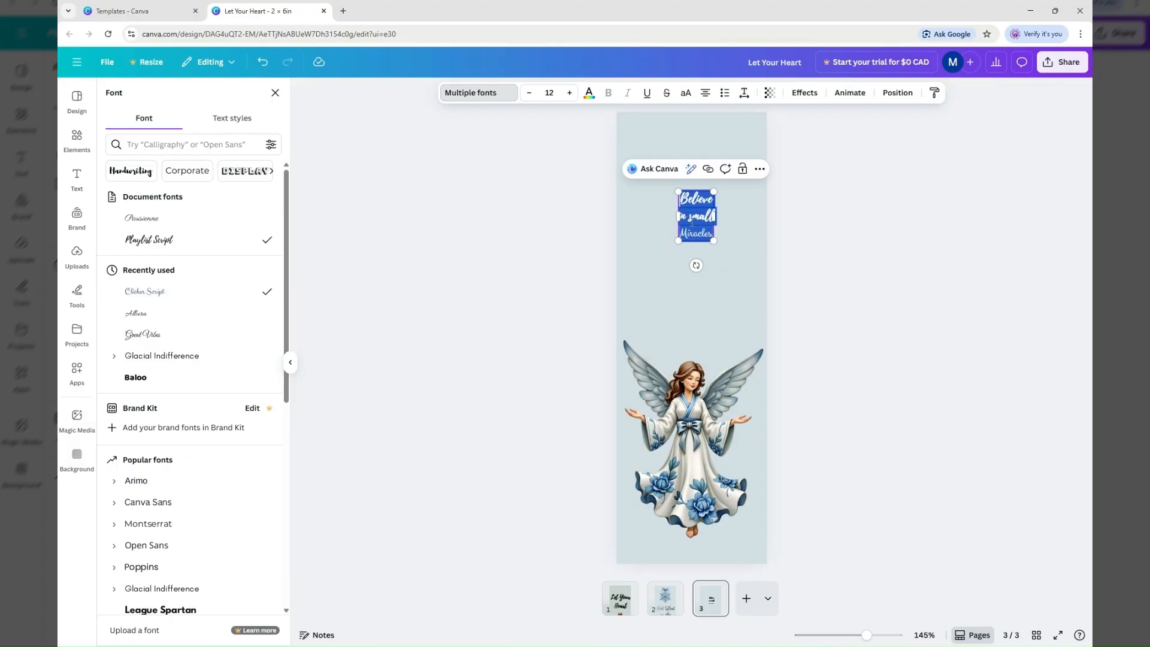
pyautogui.click(154, 246)
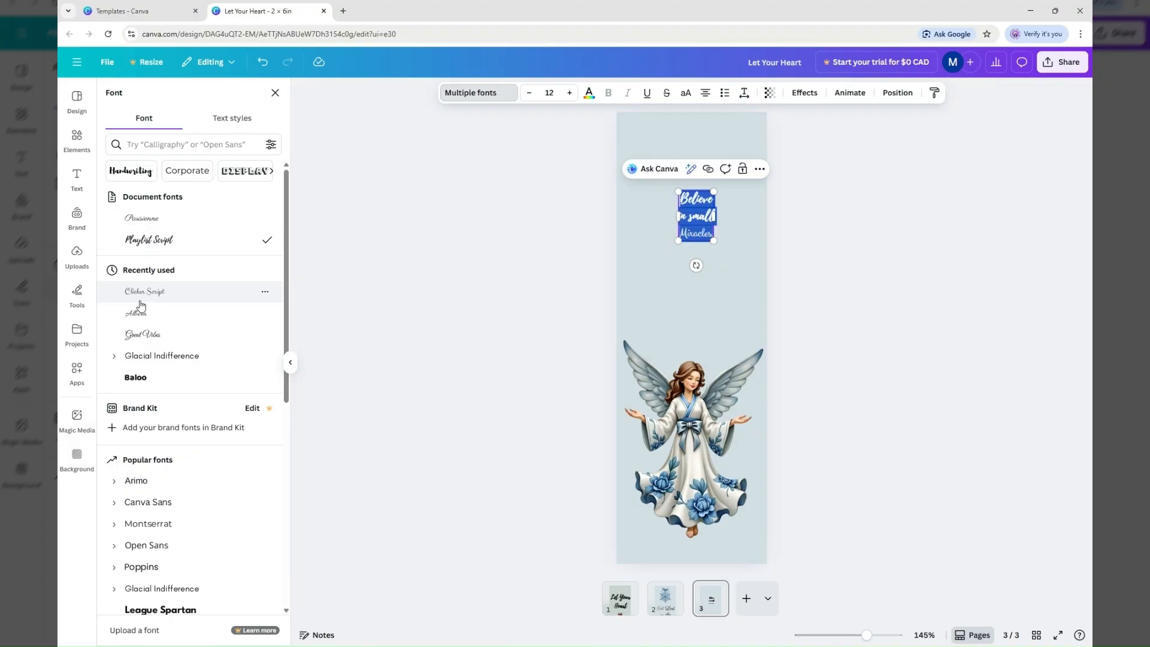
pyautogui.click(140, 293)
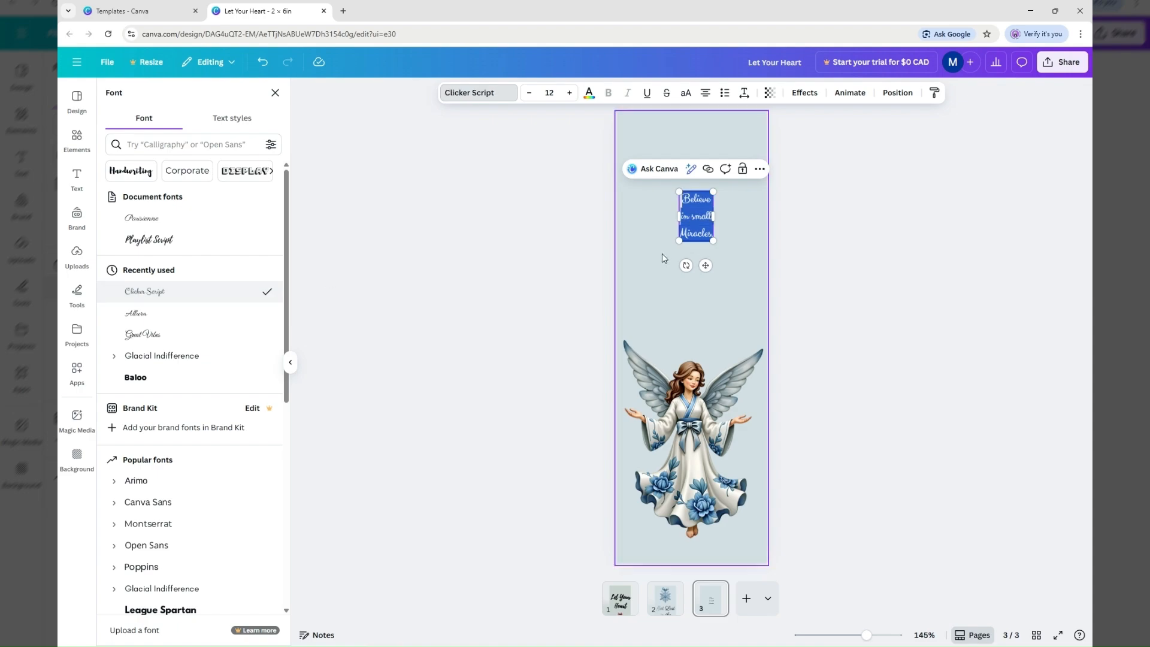
# Enlarge the phrase to about font size 46.4 and move it into the page's upper half, centered above the angel
pyautogui.moveTo(678, 240); pyautogui.dragTo(589, 332)
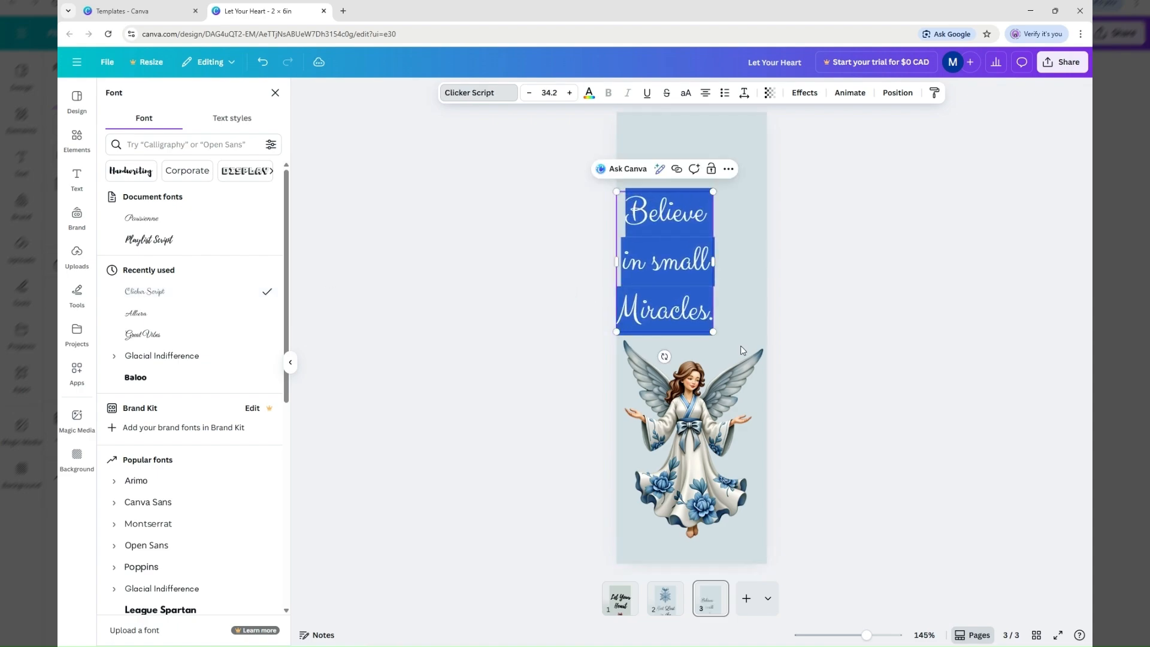
pyautogui.moveTo(713, 333); pyautogui.dragTo(747, 382)
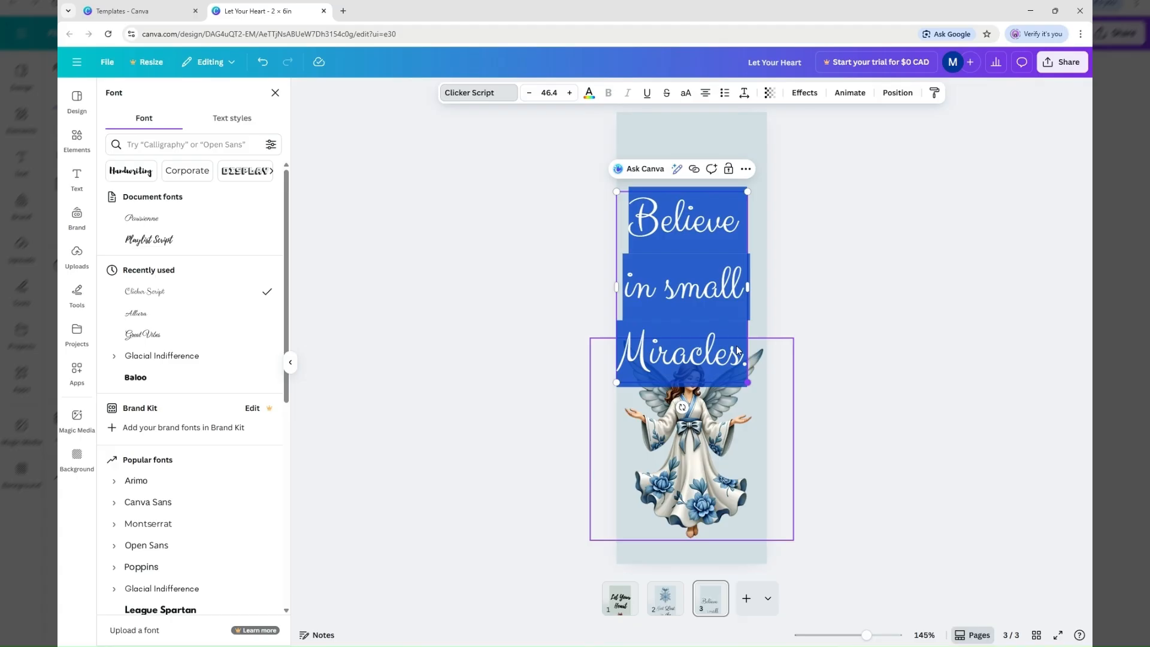
pyautogui.click(567, 196)
pyautogui.moveTo(682, 269); pyautogui.dragTo(692, 217)
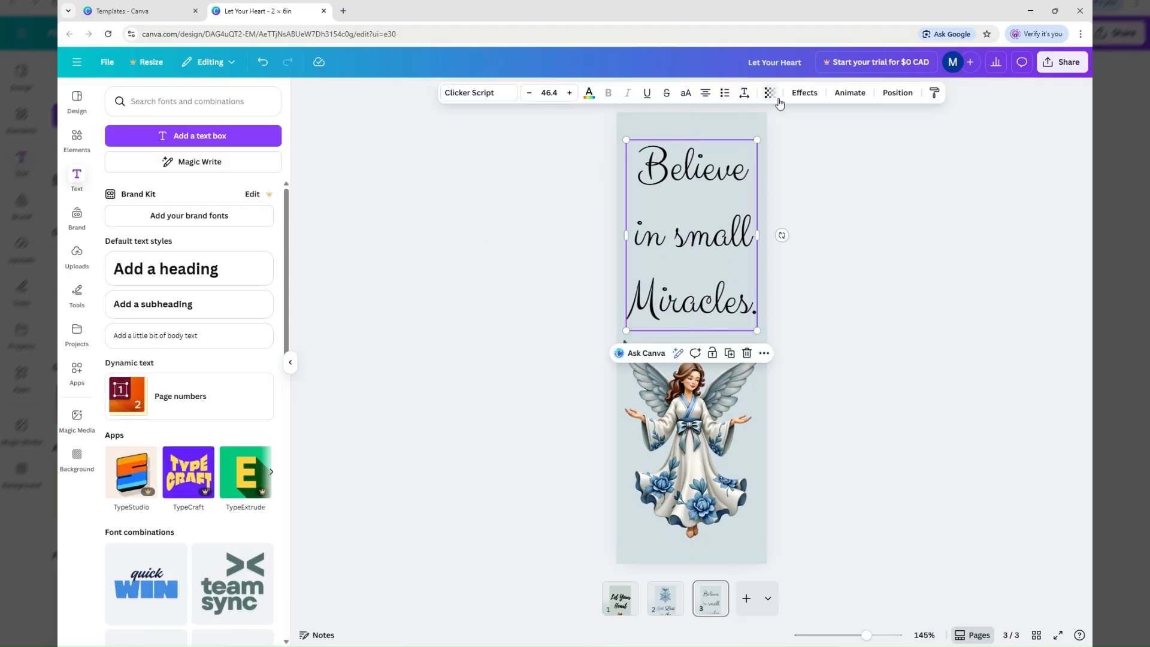
# Tighten the line spacing of the phrase to about 1.08
pyautogui.click(743, 93)
pyautogui.moveTo(725, 181); pyautogui.dragTo(712, 181)
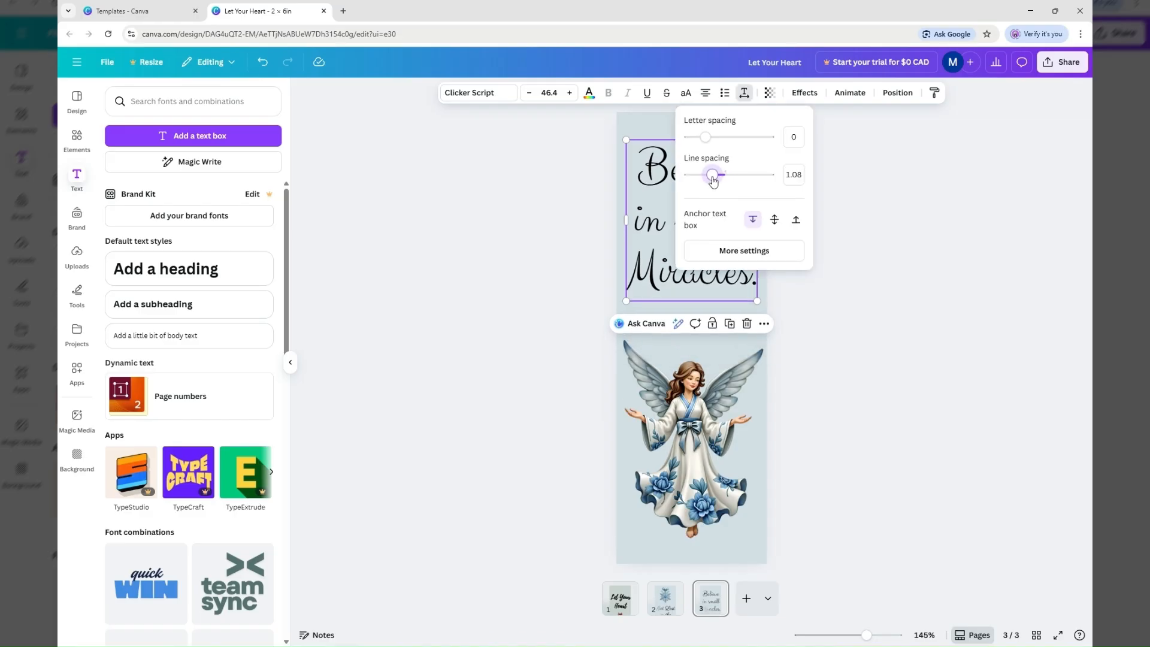
pyautogui.click(563, 201)
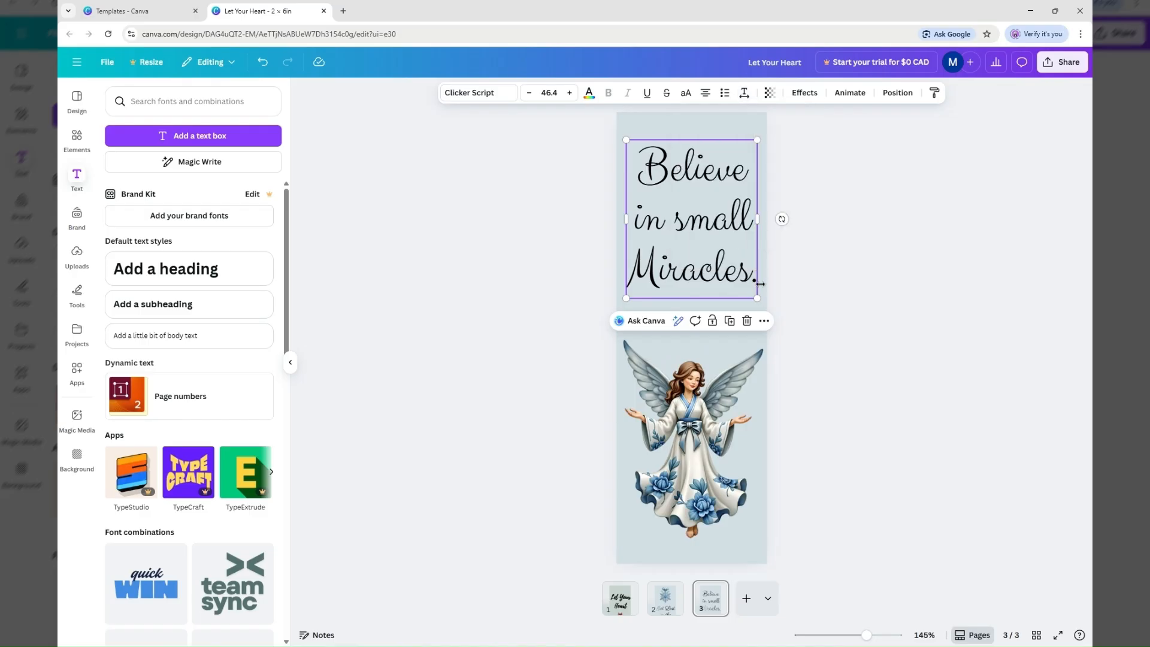
# Enlarge the phrase slightly to font size 48.3 and center it horizontally, a little lower above the angel
pyautogui.moveTo(756, 299); pyautogui.dragTo(762, 305)
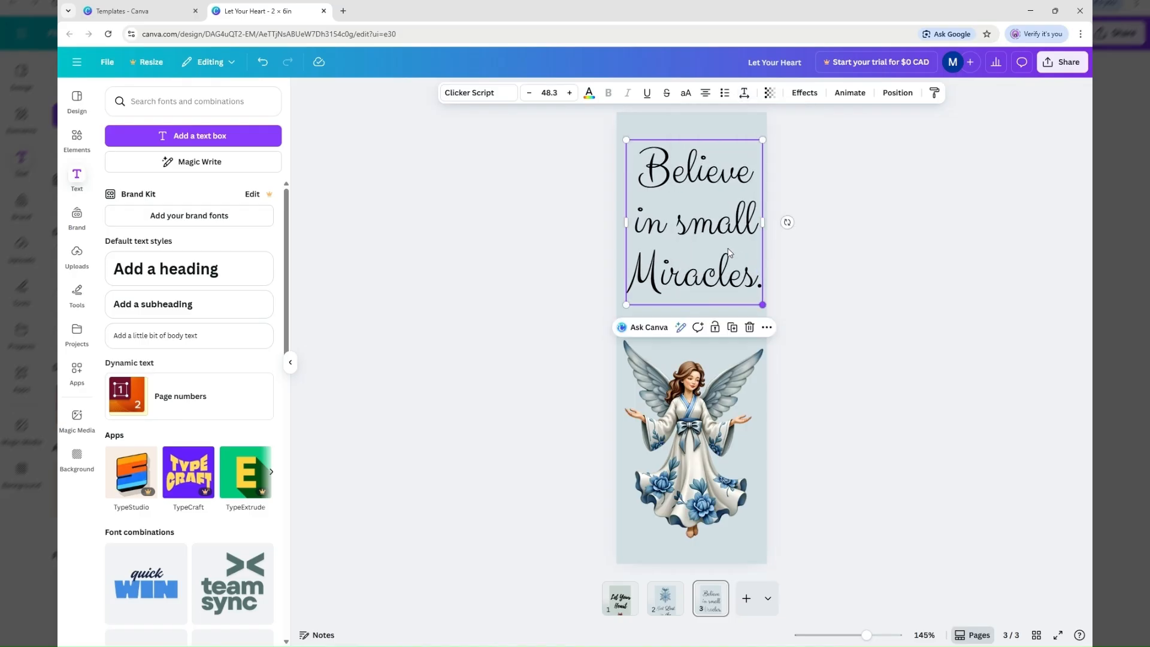
pyautogui.moveTo(702, 173); pyautogui.dragTo(696, 174)
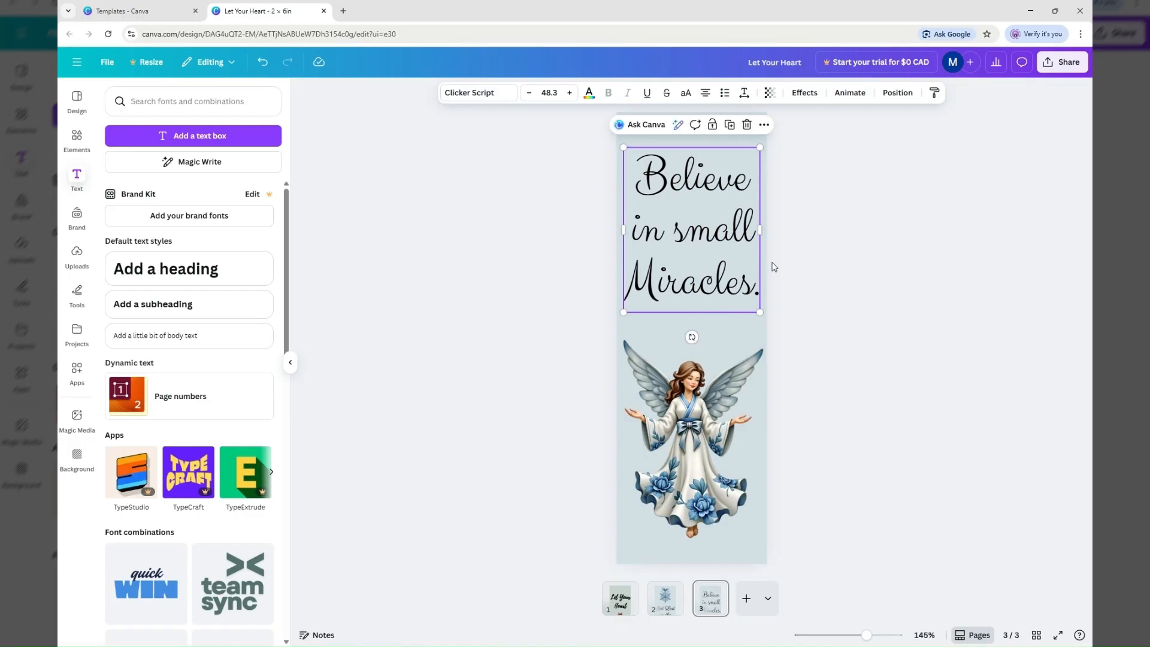
pyautogui.click(722, 338)
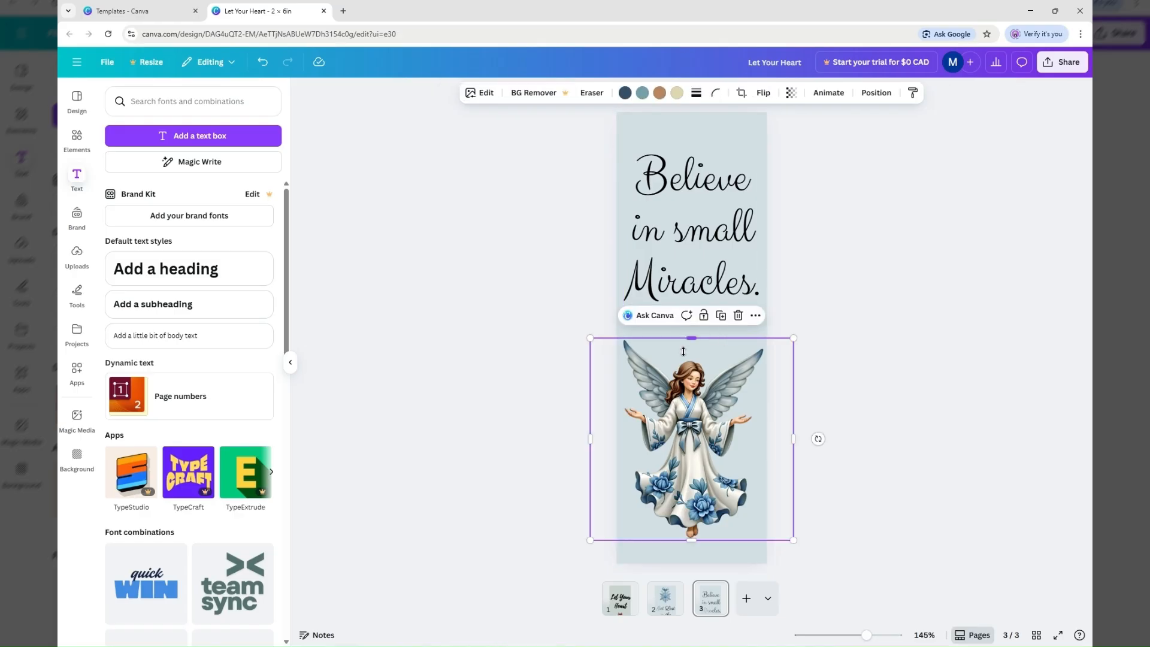
# Replace the third page's solid background with the white-to-light-grey monochromatic default gradient
pyautogui.click(627, 544)
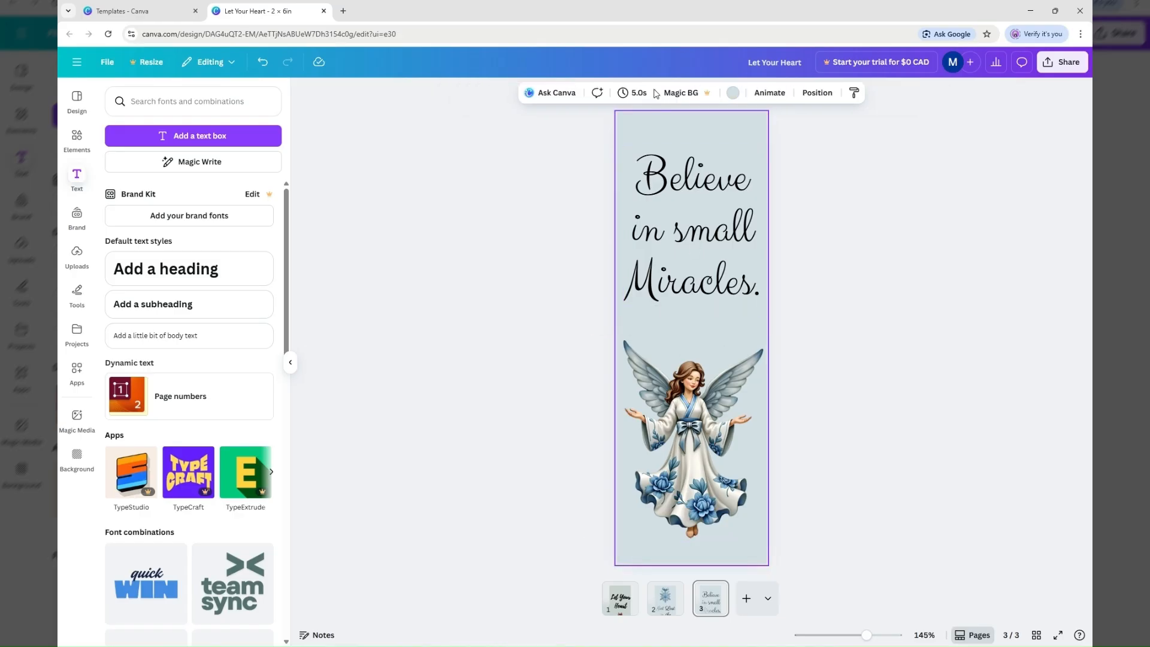
pyautogui.click(731, 94)
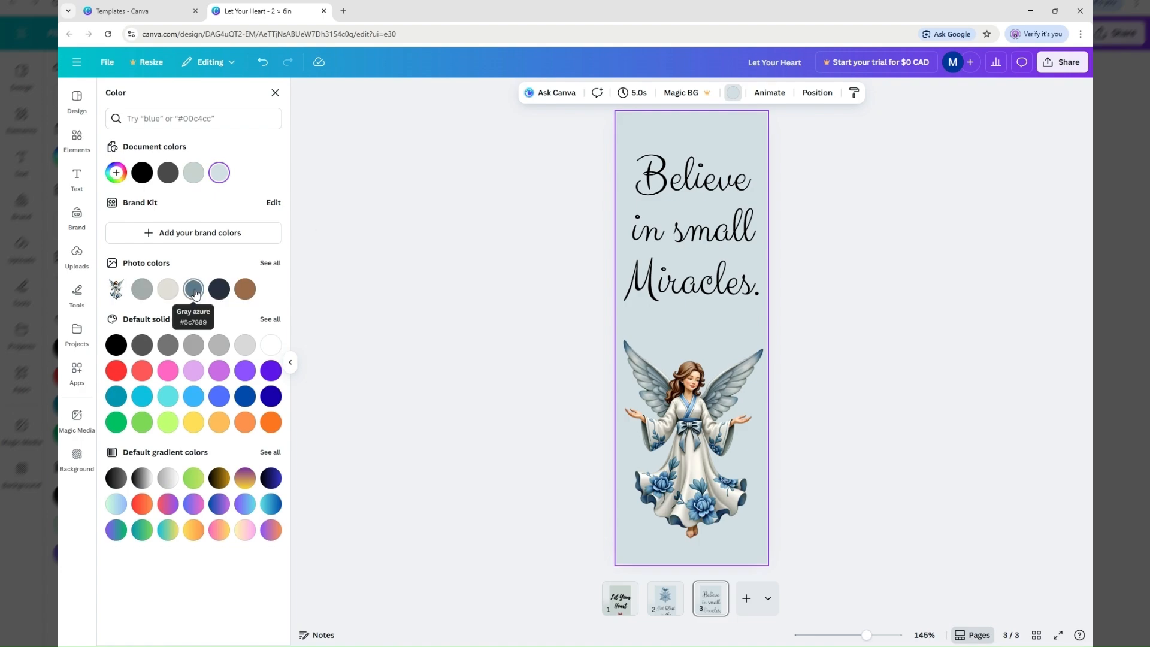
pyautogui.click(275, 454)
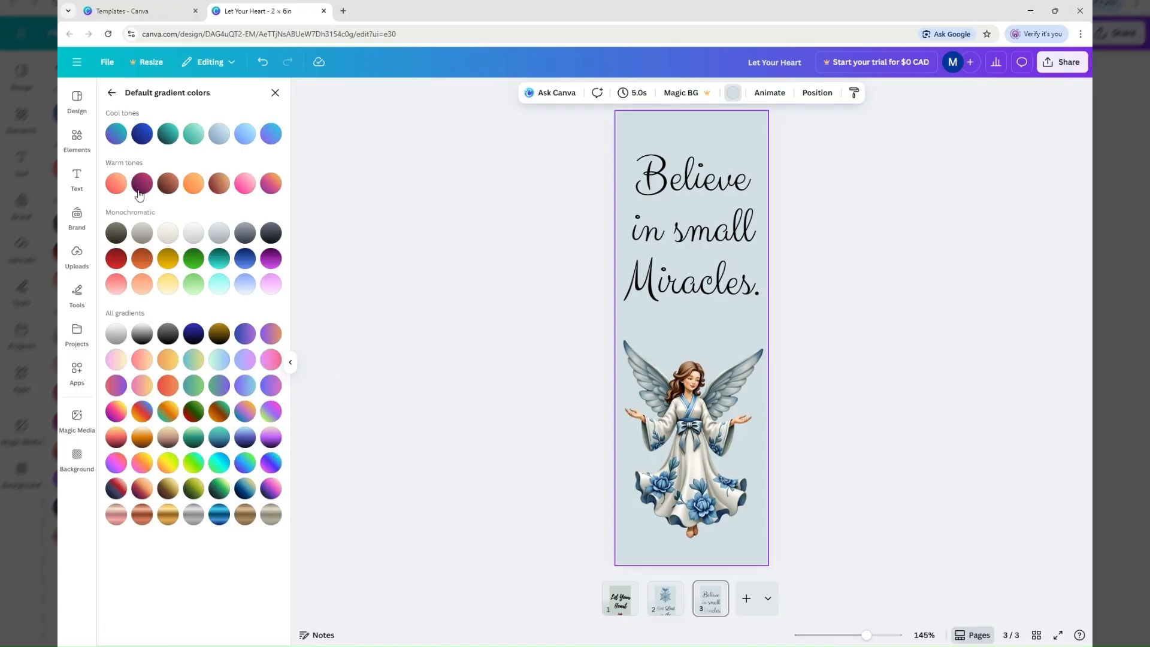
pyautogui.click(167, 233)
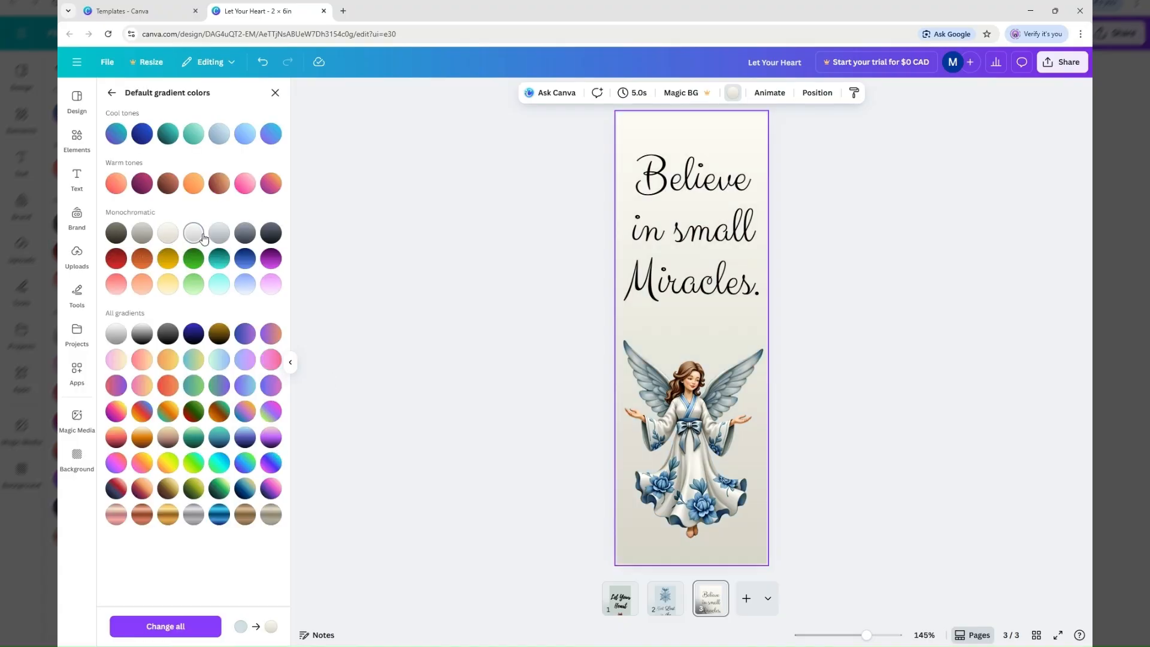
pyautogui.click(200, 237)
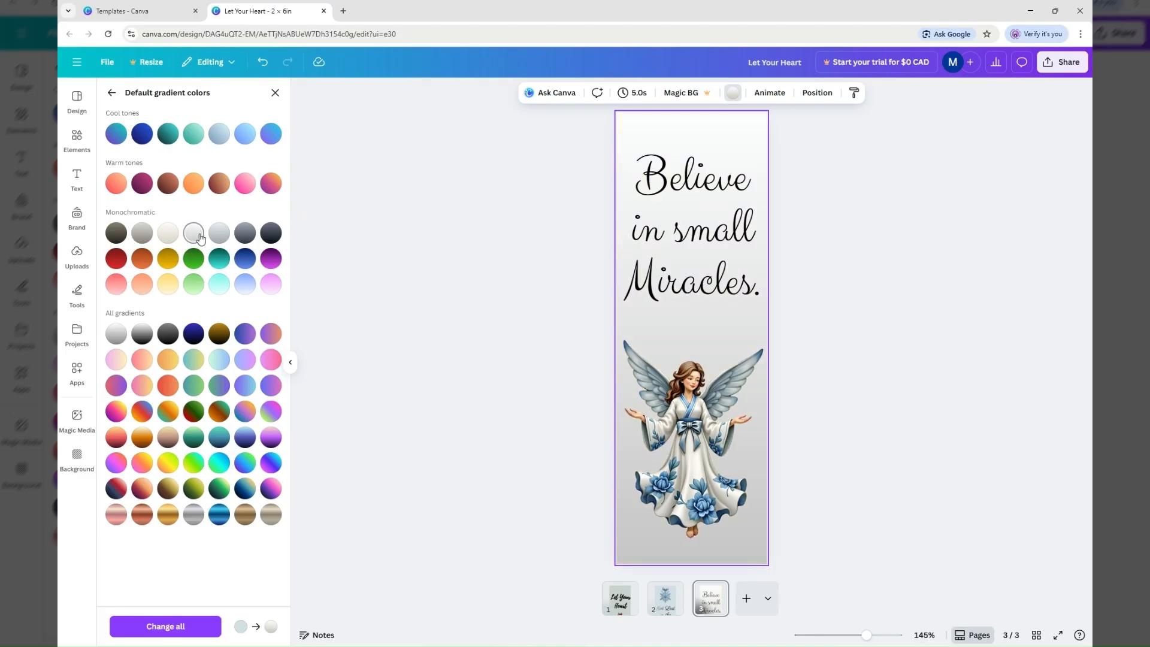
pyautogui.click(113, 92)
# Compare filters such as Fresco, Aero, Capri and Latte on the angel, and apply the Bali filter
pyautogui.click(693, 401)
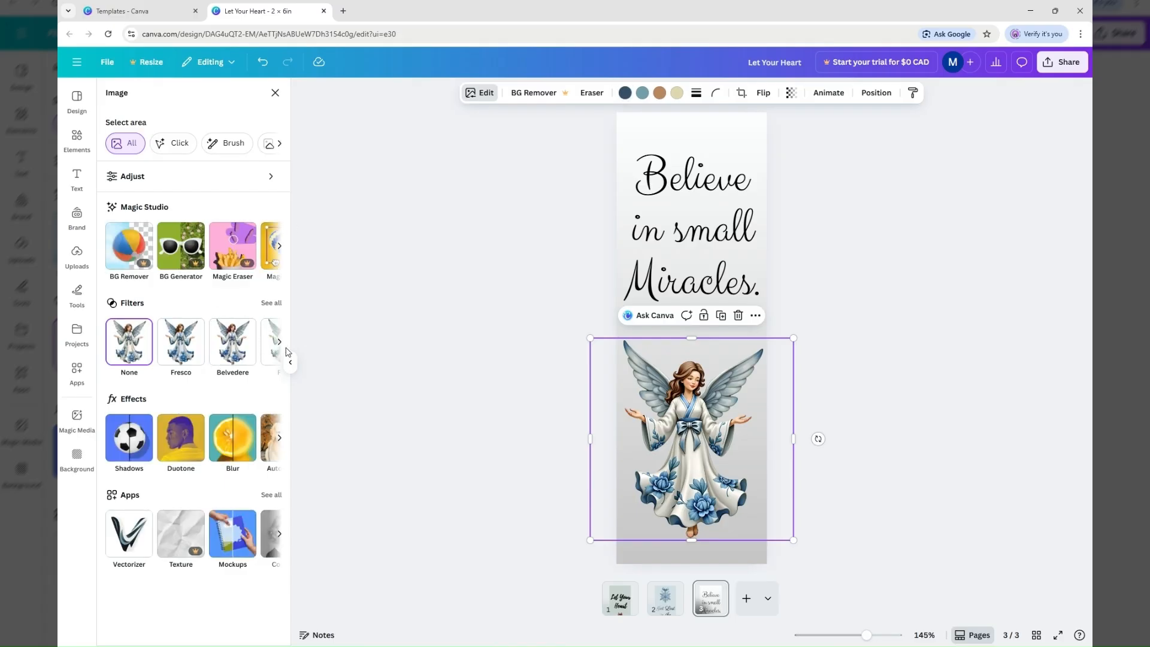
pyautogui.click(198, 356)
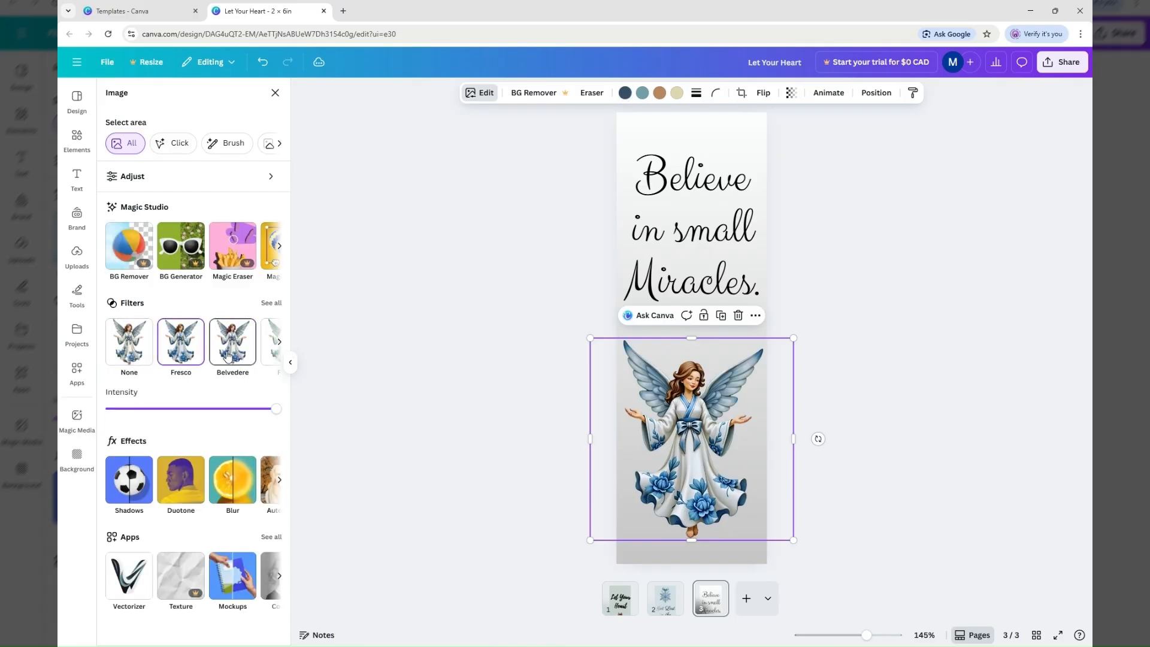
pyautogui.hscroll(1, 228, 355)
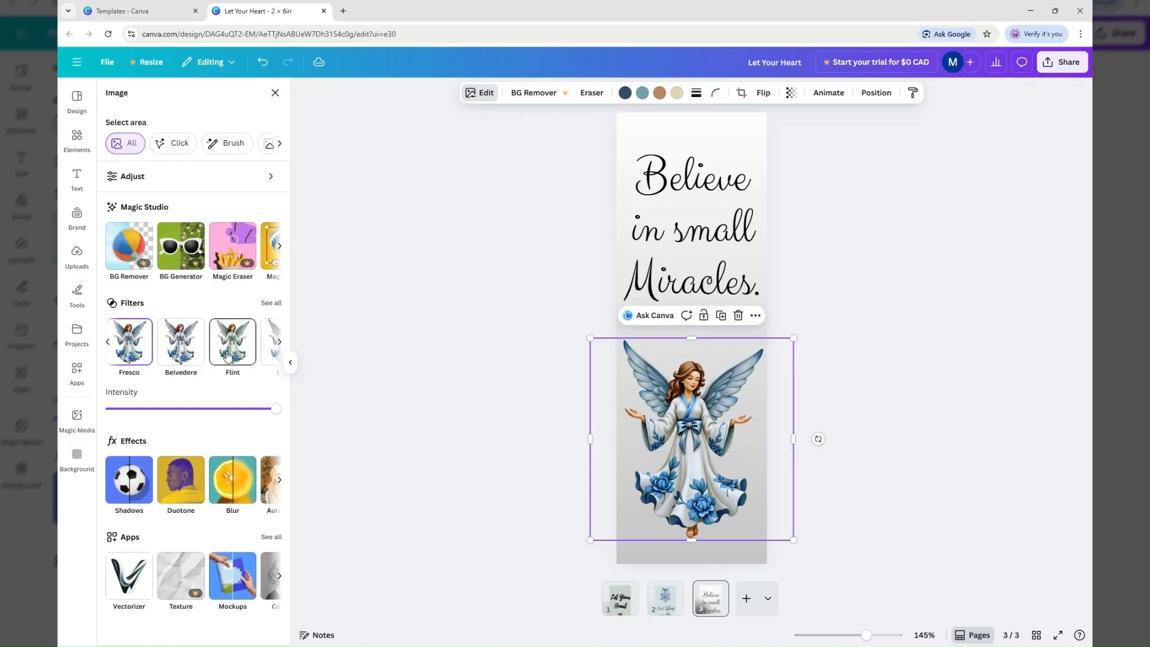
pyautogui.hscroll(2, 226, 355)
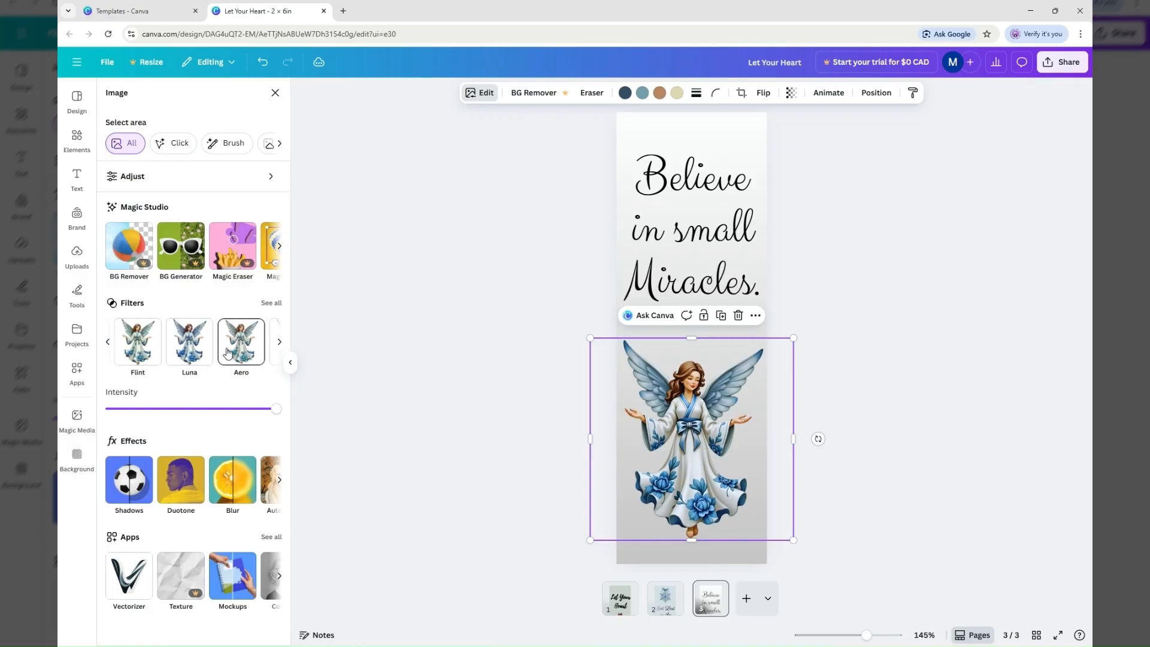
pyautogui.click(248, 353)
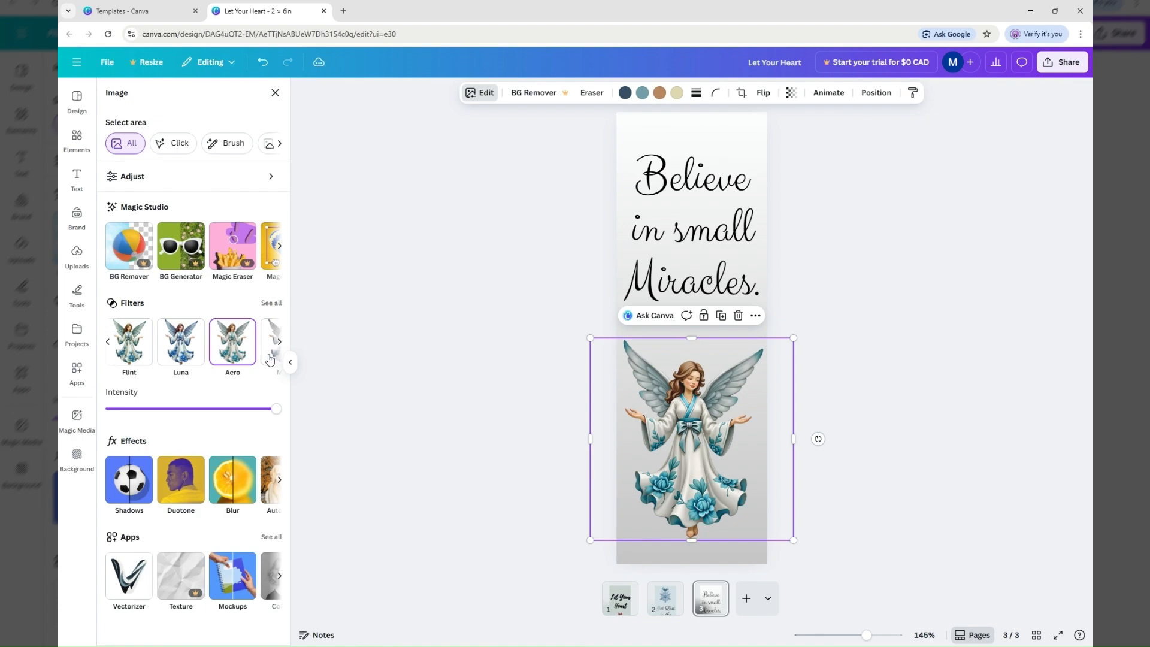
pyautogui.click(269, 359)
pyautogui.hscroll(2, 269, 359)
pyautogui.hscroll(2, 271, 360)
pyautogui.click(184, 354)
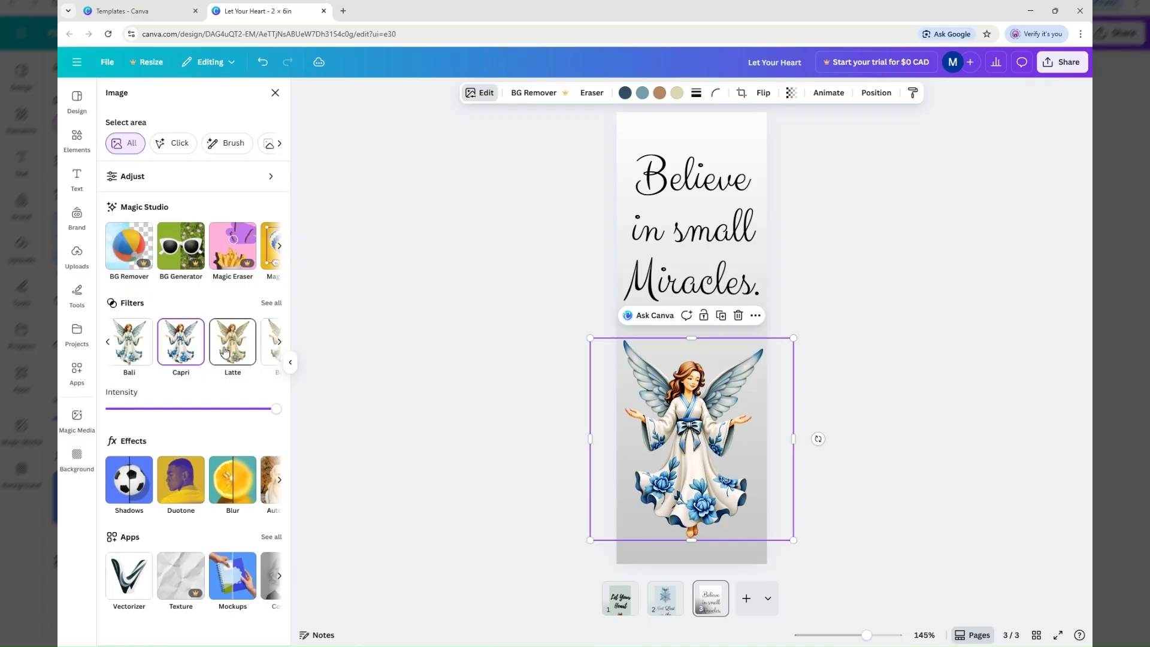
pyautogui.click(227, 353)
pyautogui.click(140, 358)
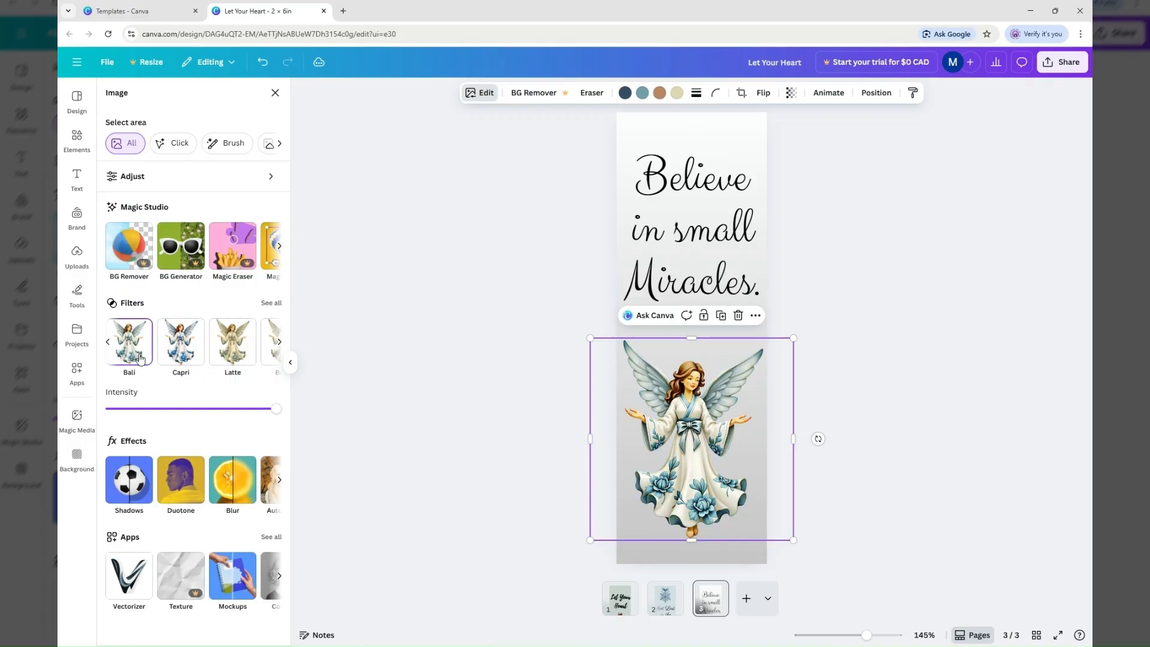
pyautogui.click(171, 359)
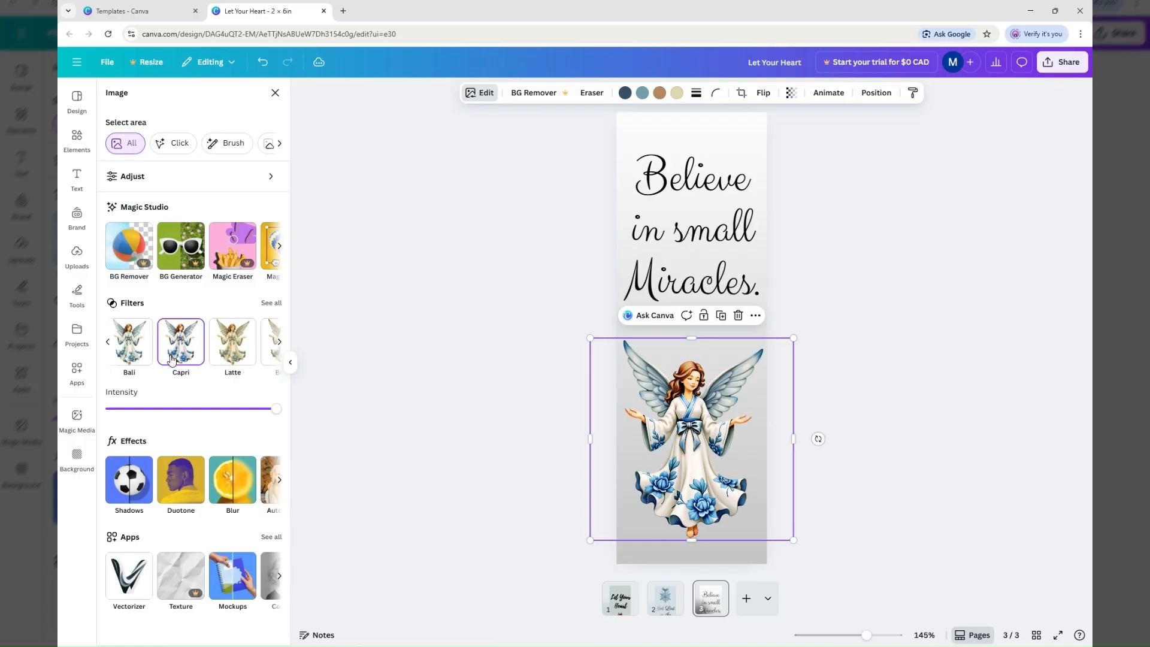
pyautogui.click(139, 358)
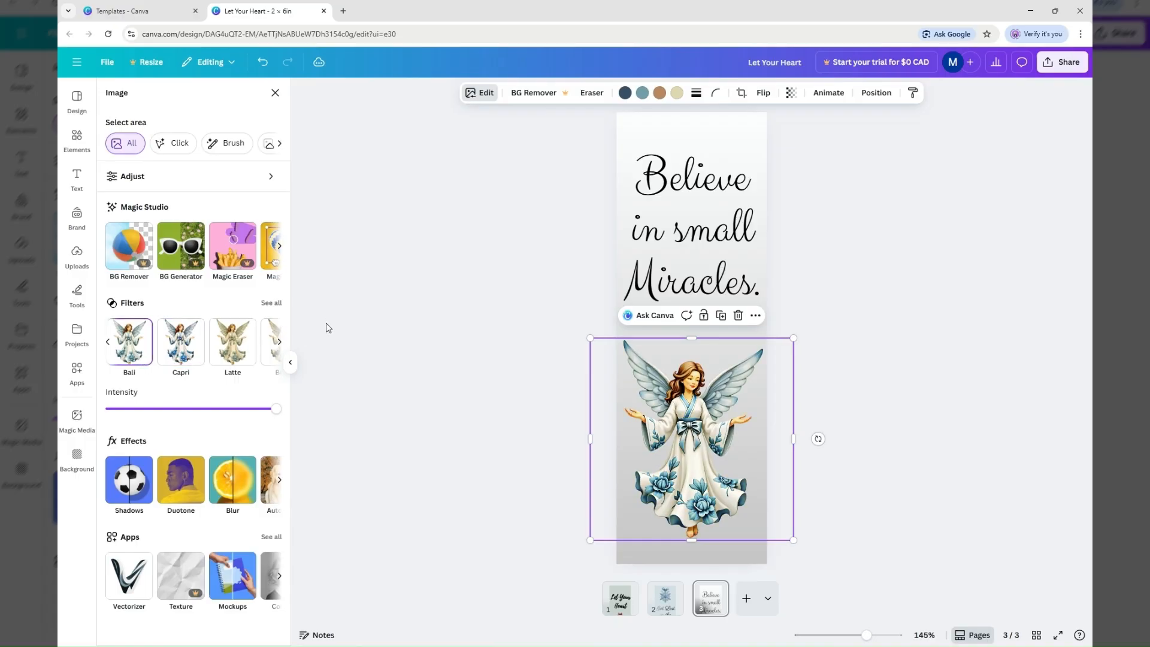
# Add a Glow shadow to the angel in grey #727171 with a size of 10
pyautogui.click(134, 478)
pyautogui.click(125, 218)
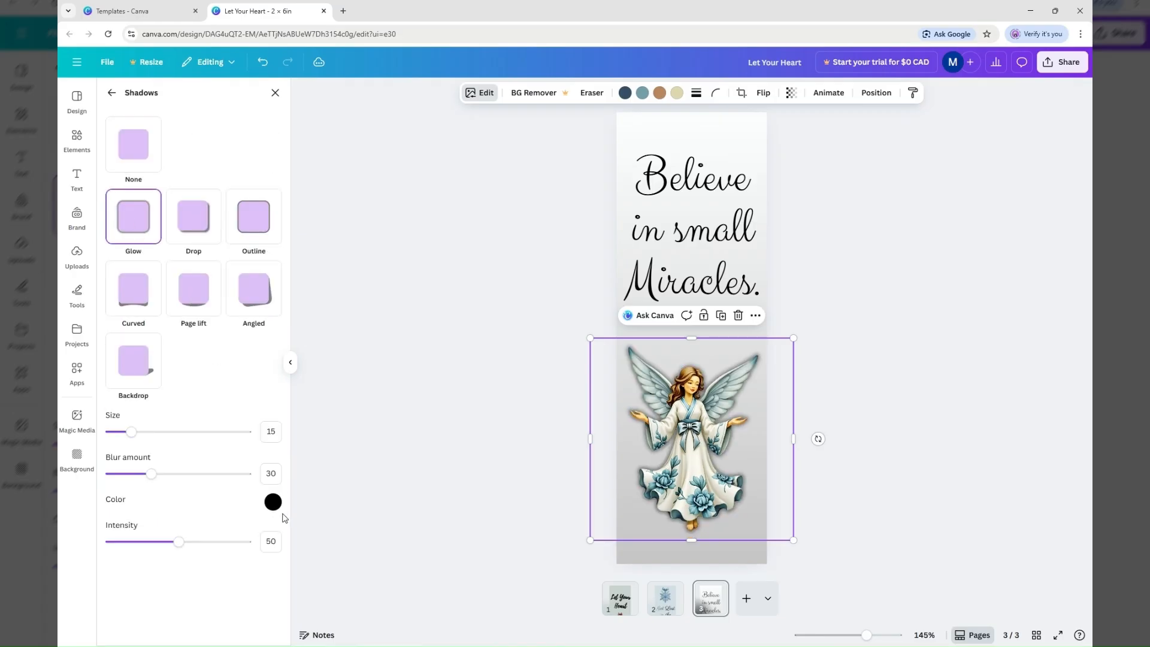
pyautogui.click(273, 502)
pyautogui.moveTo(276, 580); pyautogui.dragTo(277, 556)
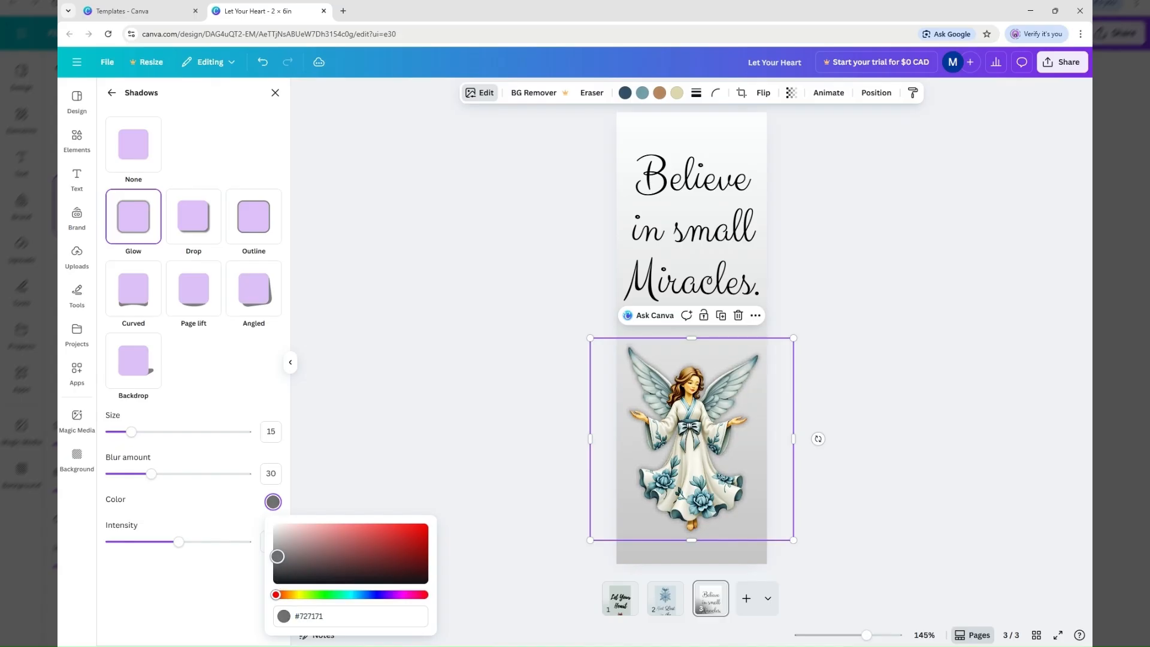
pyautogui.click(132, 437)
pyautogui.moveTo(134, 440); pyautogui.dragTo(124, 432)
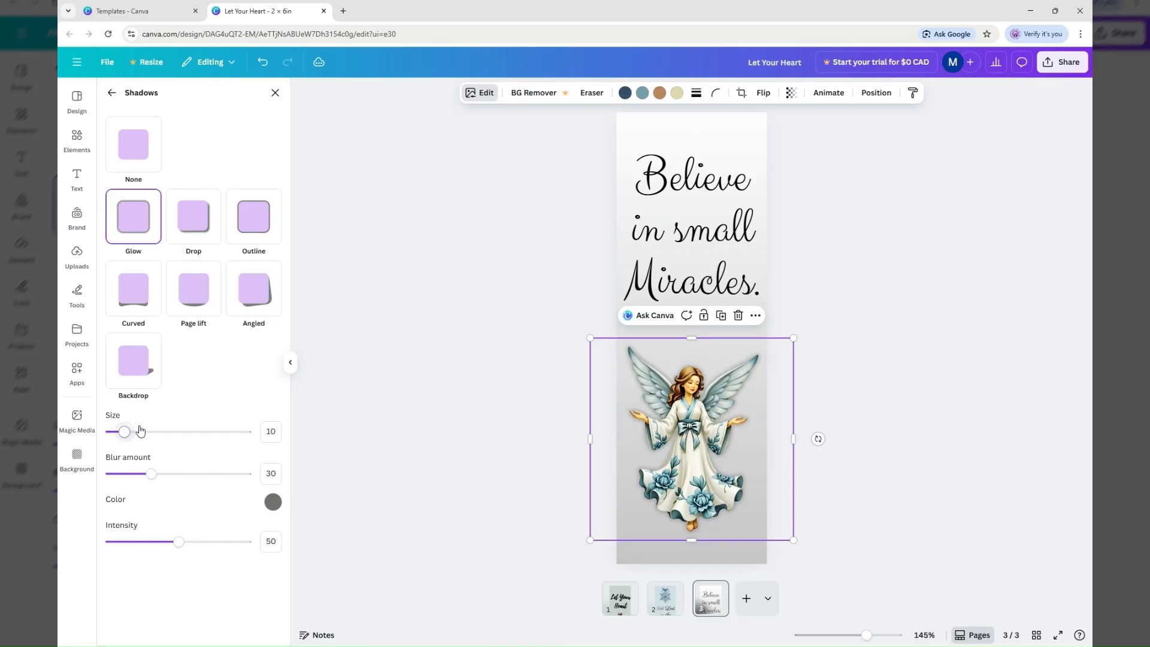
# Move the phrase slightly closer to the angel, and shift the phrase and angel together a little higher on the third page
pyautogui.click(450, 391)
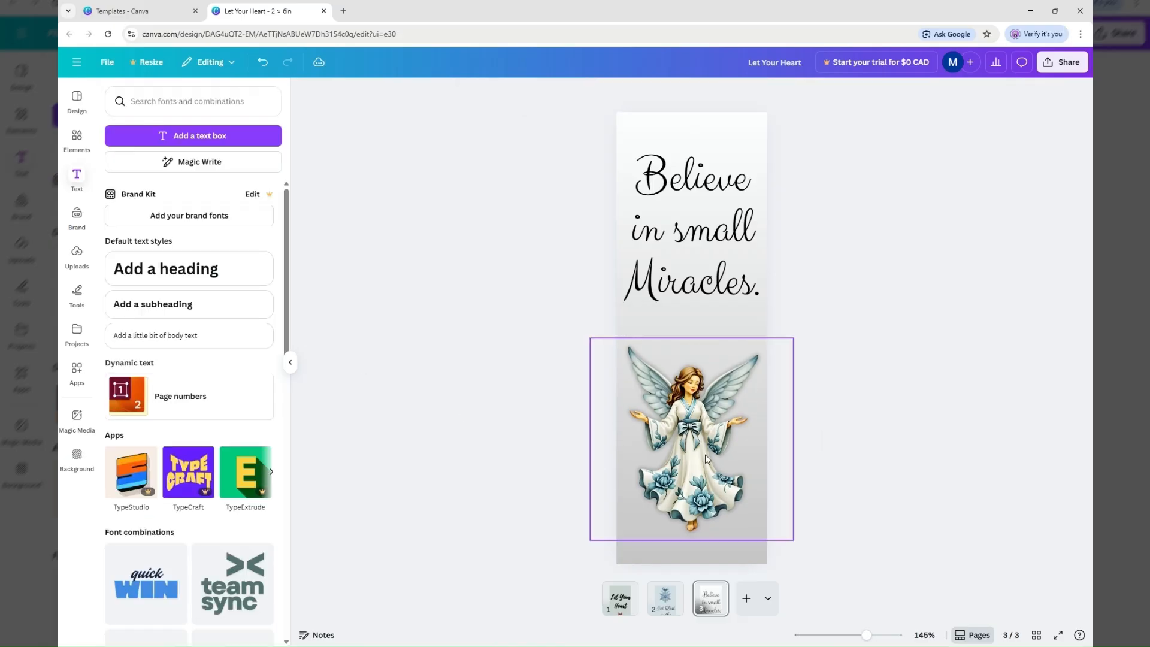
pyautogui.moveTo(718, 287); pyautogui.dragTo(716, 298)
pyautogui.keyDown('shift'); pyautogui.click(681, 419); pyautogui.keyUp('shift')
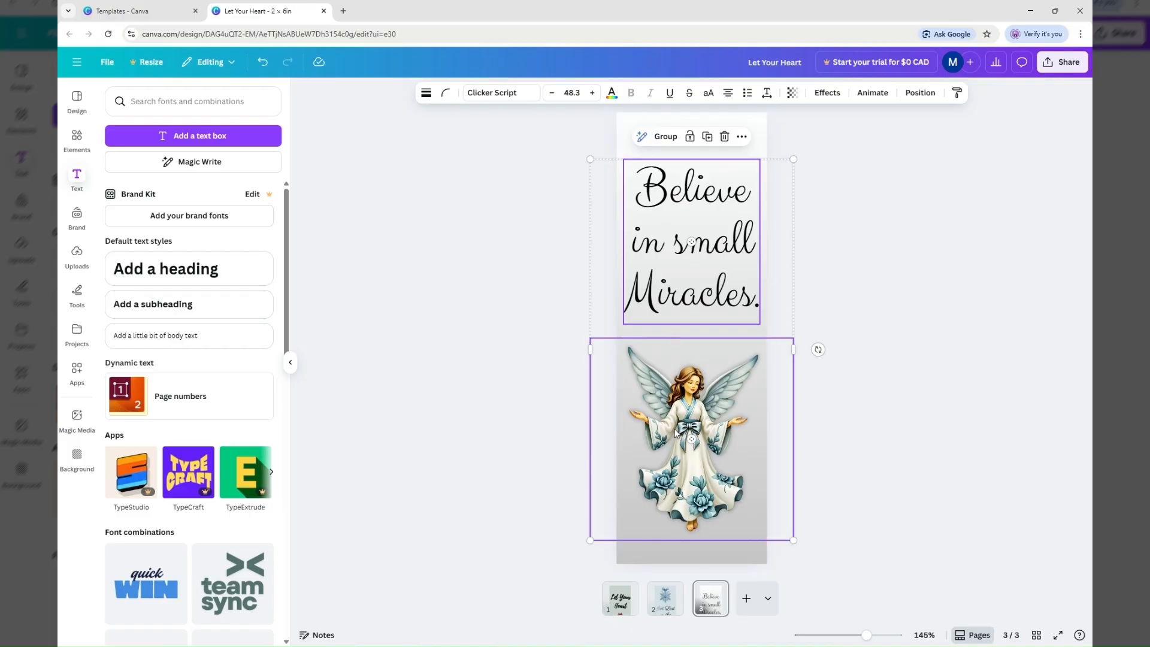
pyautogui.moveTo(681, 452); pyautogui.dragTo(678, 436)
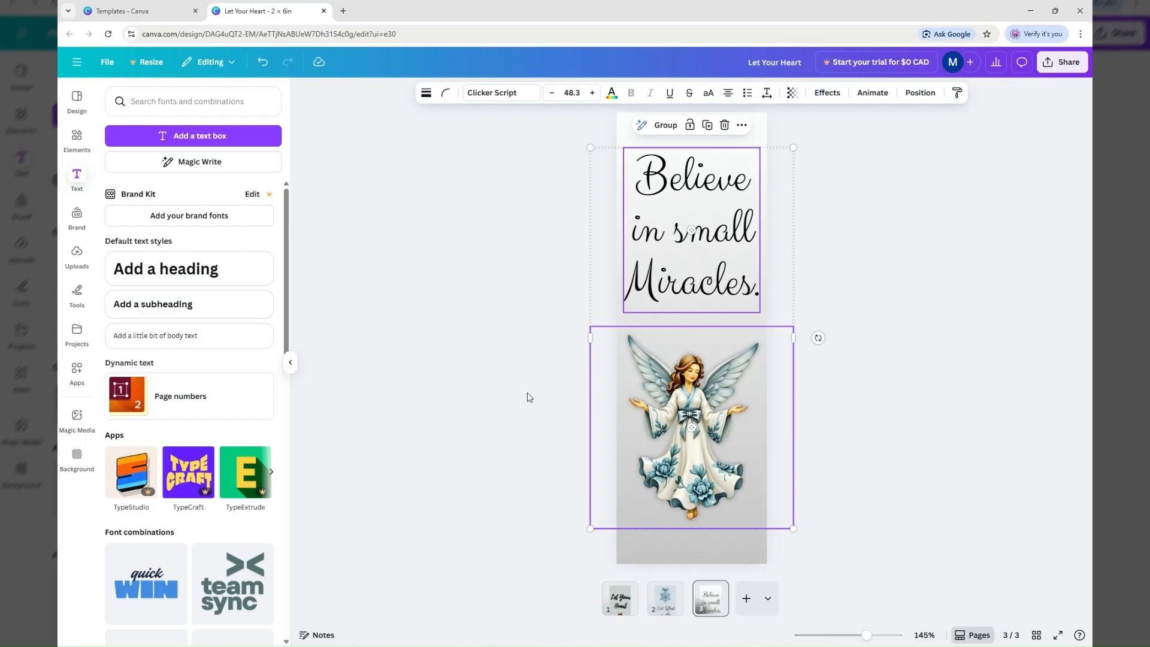
pyautogui.click(527, 393)
# Check the horizontal center alignment to the page for the phrase and for the angel
pyautogui.click(687, 264)
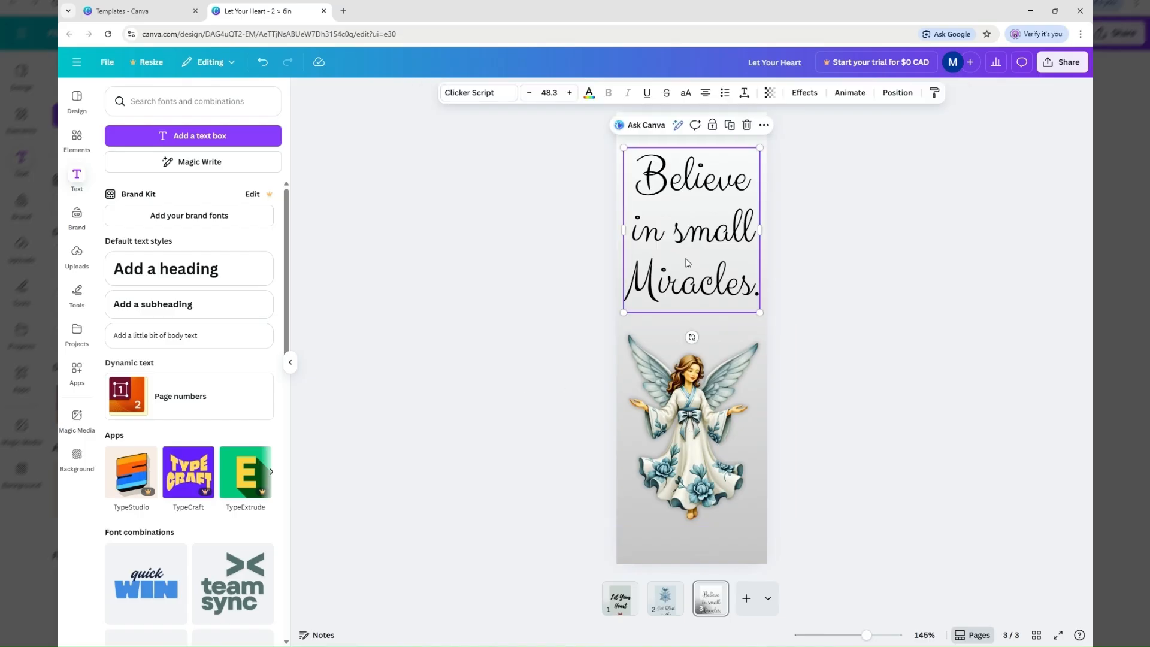
pyautogui.click(764, 125)
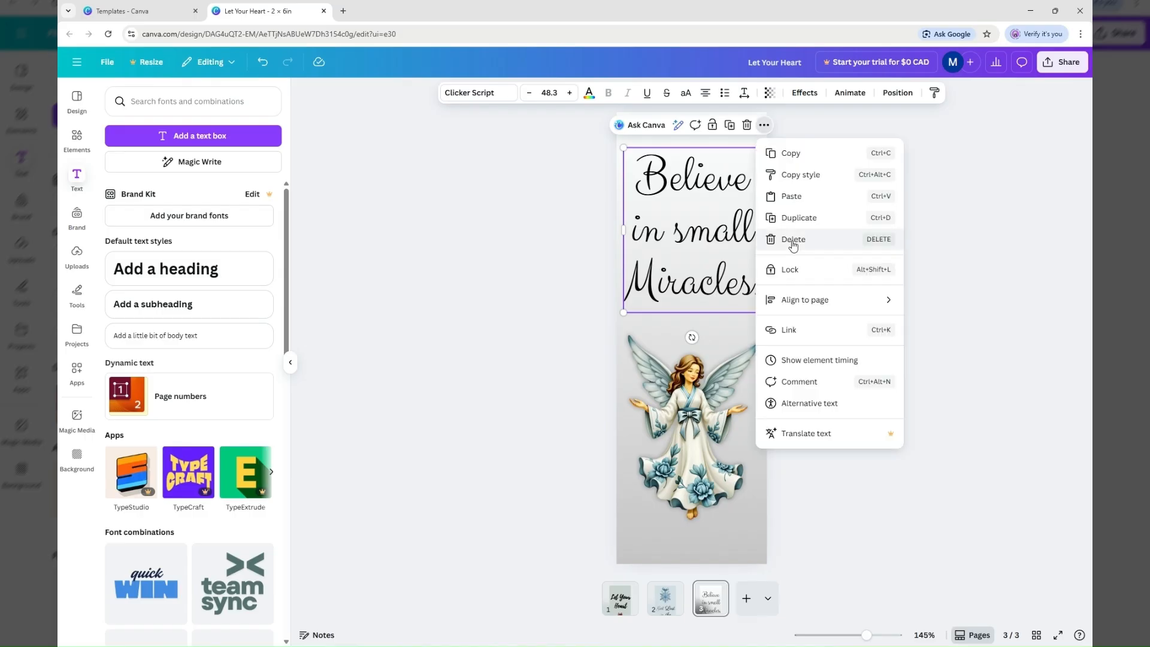
pyautogui.moveTo(820, 302)
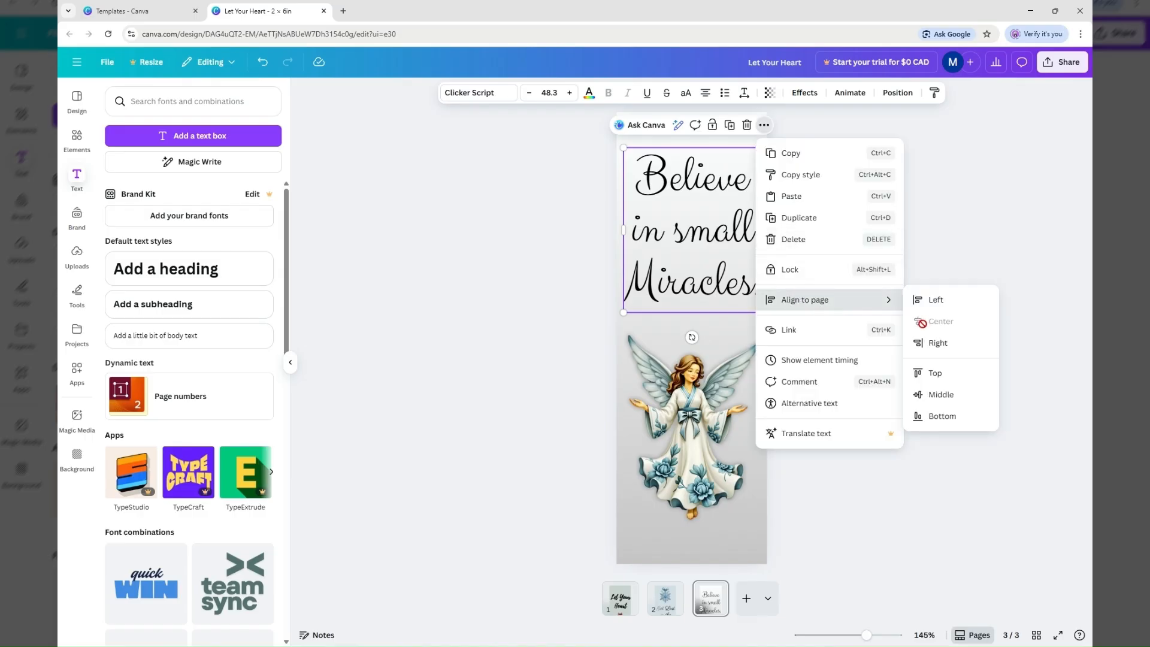
pyautogui.click(742, 357)
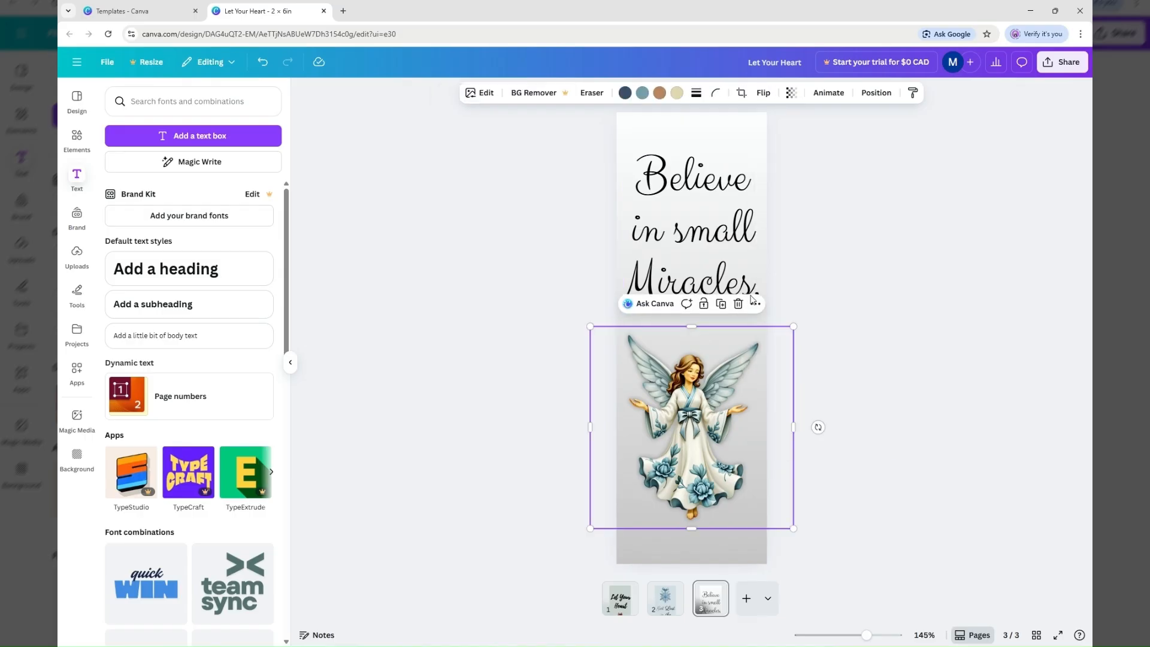
pyautogui.click(755, 303)
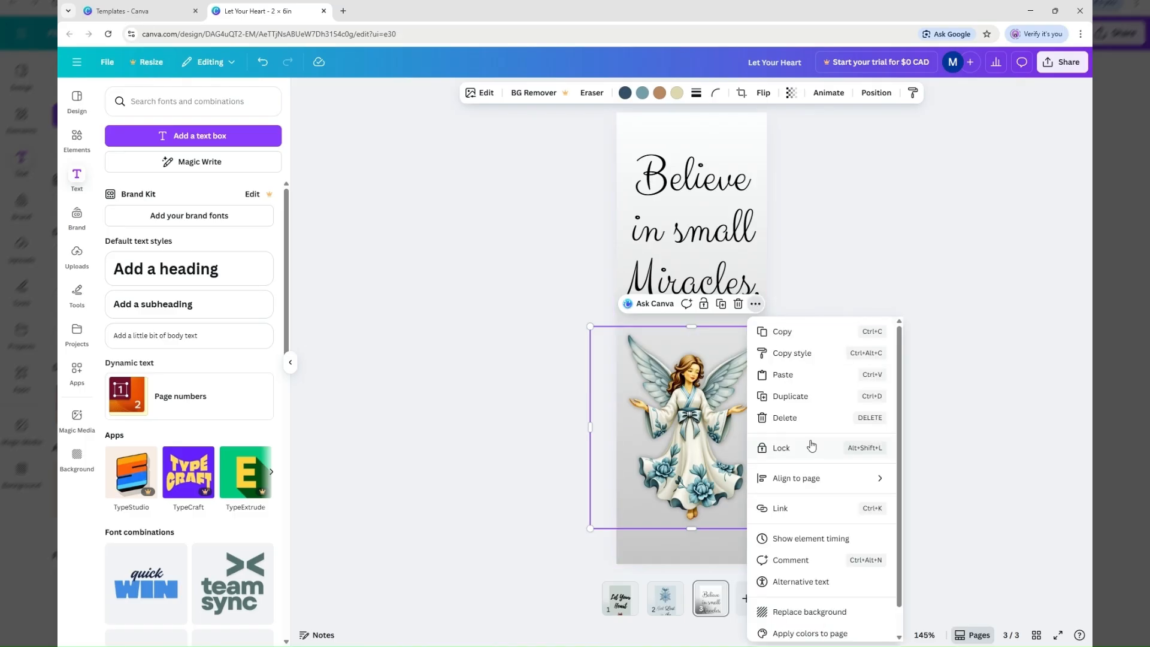
pyautogui.moveTo(811, 482)
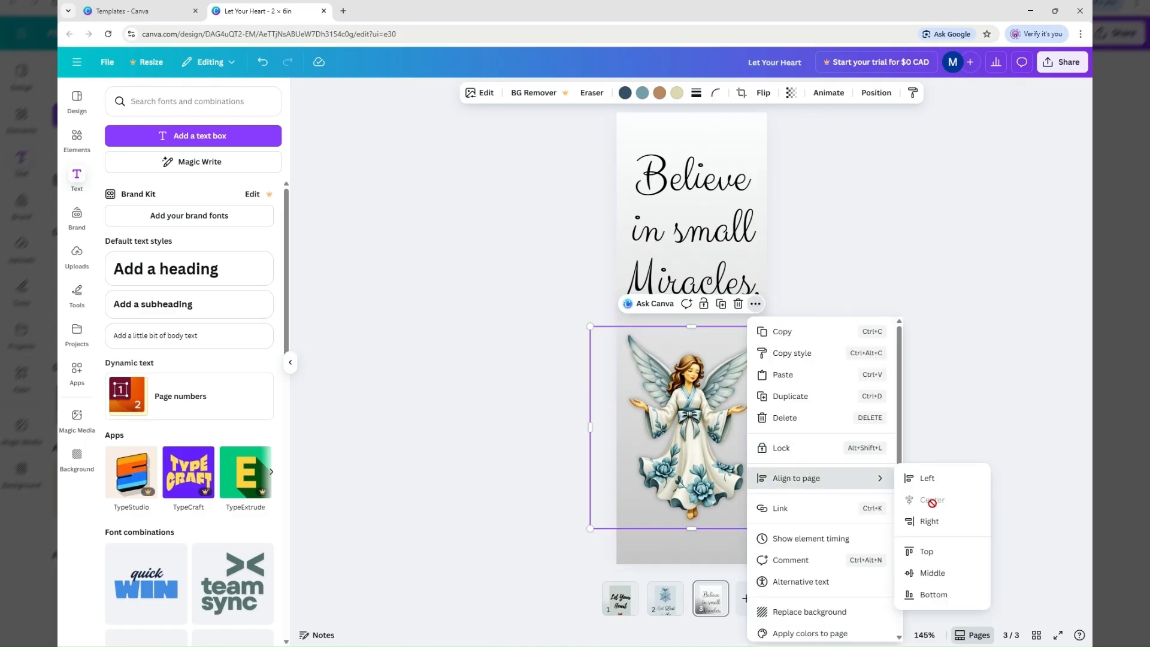
pyautogui.click(839, 269)
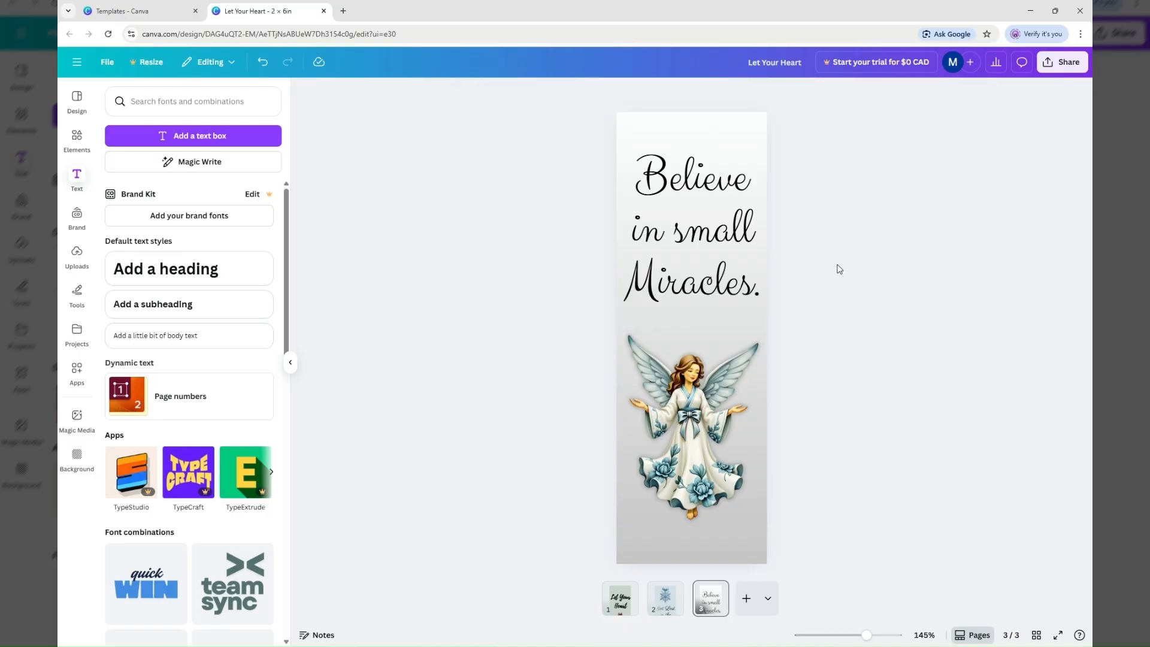